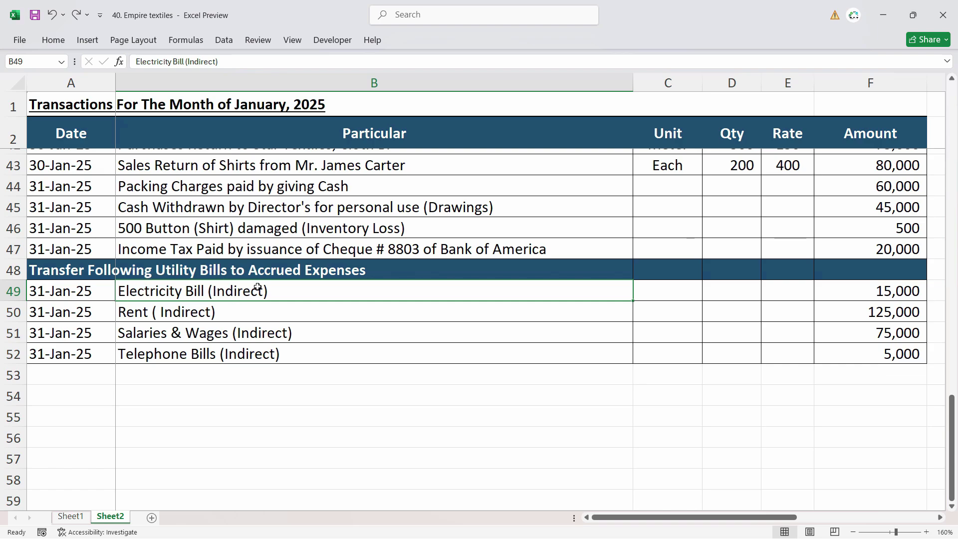
# - Examine the electricity bill and rent entries listed under the accrued expenses transfer heading in the transactions sheet
pyautogui.click(65, 292)
pyautogui.press('Right')
pyautogui.click(79, 293)
pyautogui.click(199, 292)
pyautogui.click(62, 291)
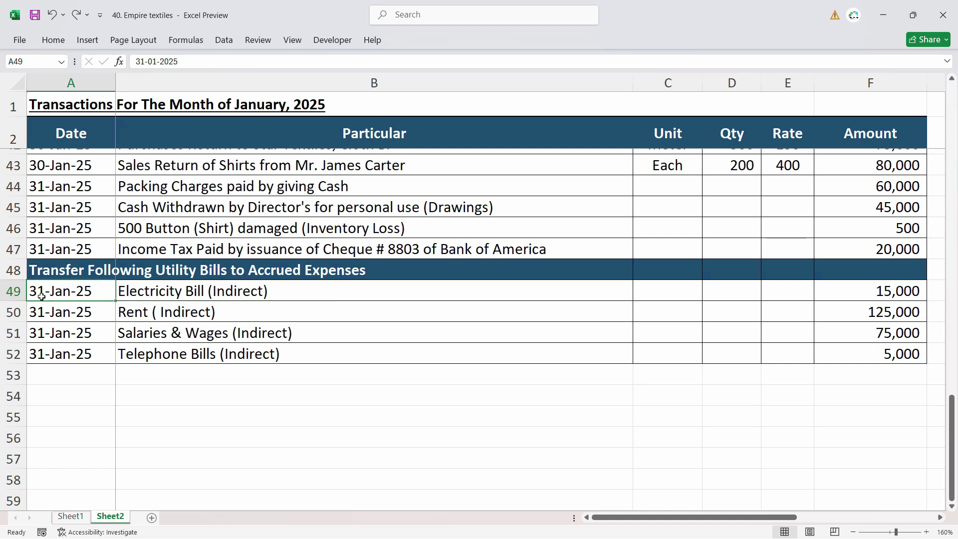
pyautogui.click(161, 296)
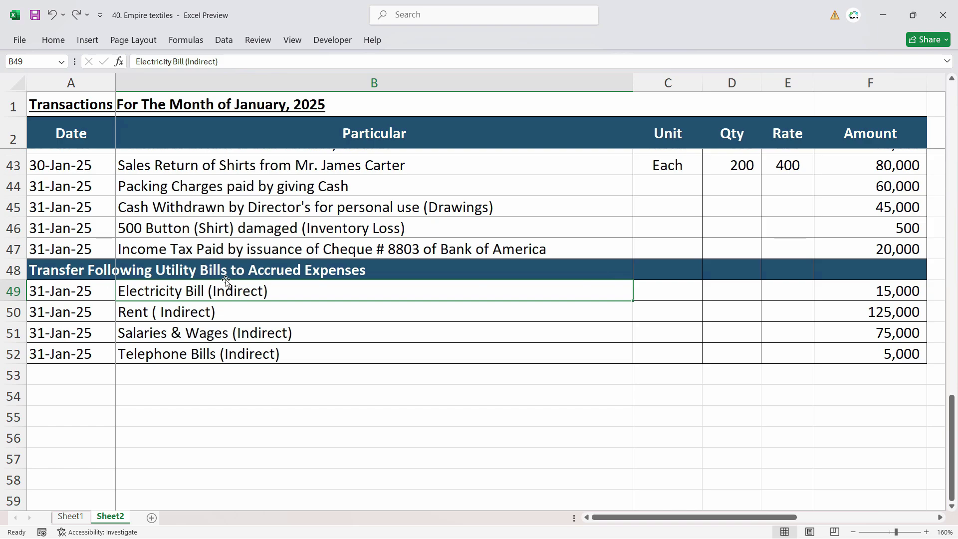
pyautogui.click(215, 316)
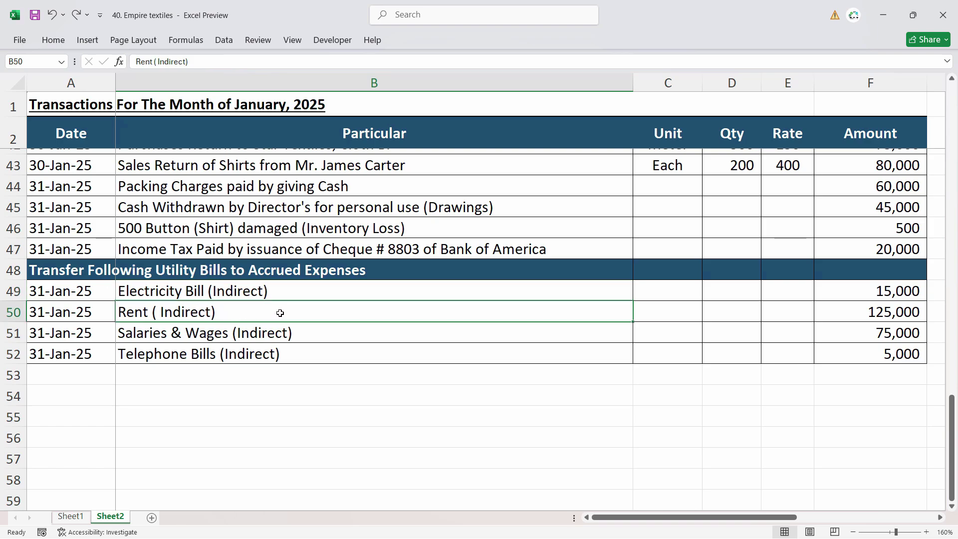
pyautogui.click(284, 295)
pyautogui.click(287, 312)
pyautogui.click(280, 290)
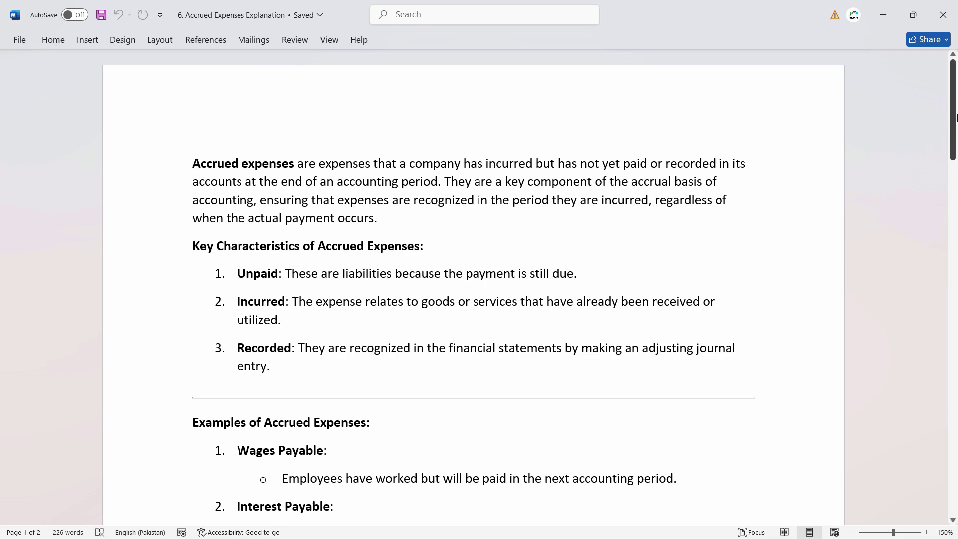
# - Read the definition, characteristics and examples in the Accrued Expenses Explanation document, and close it
pyautogui.moveTo(957, 118); pyautogui.dragTo(957, 131)
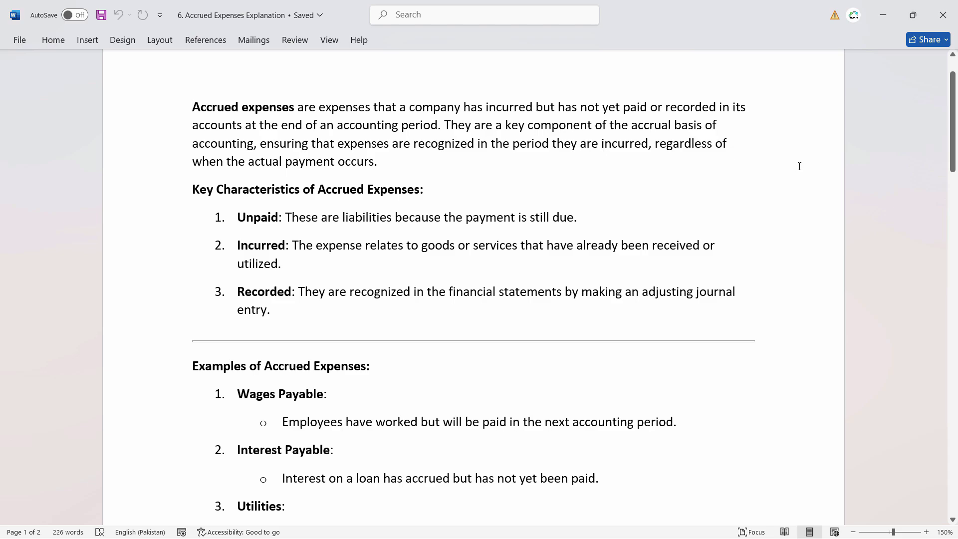
pyautogui.moveTo(954, 125); pyautogui.dragTo(954, 171)
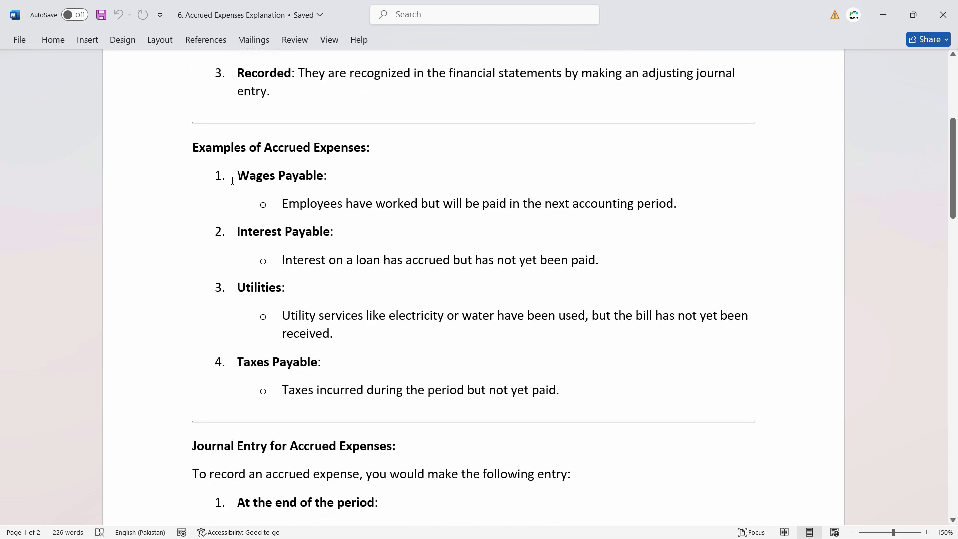
pyautogui.moveTo(954, 130)
pyautogui.mouseDown()
pyautogui.moveTo(954, 254)
pyautogui.moveTo(955, 122)
pyautogui.mouseUp()
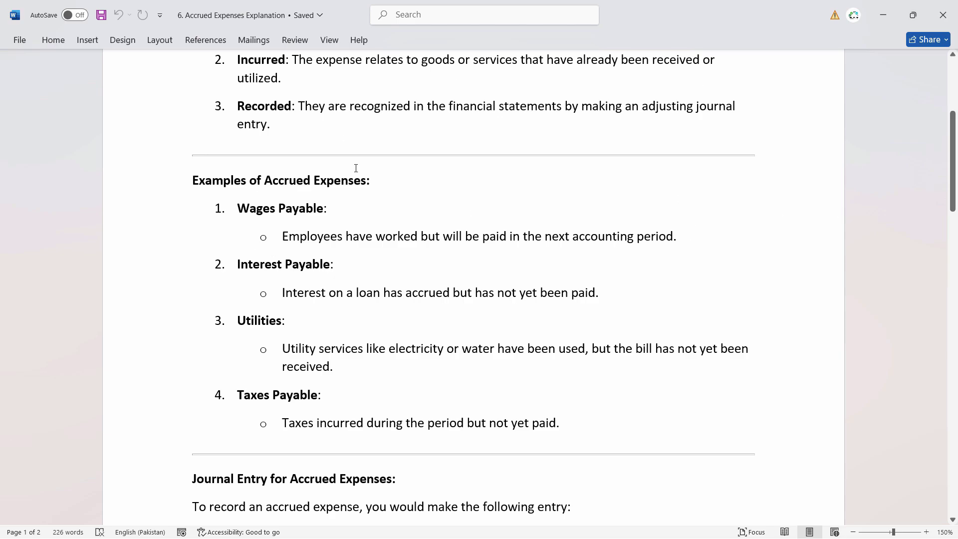
pyautogui.click(944, 15)
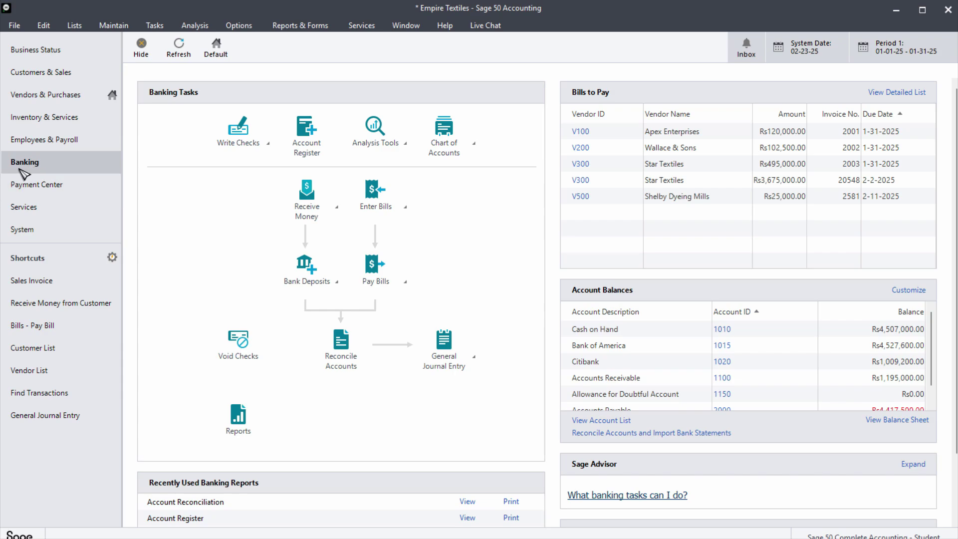
# - Start a new general journal entry in Sage 50 over the Excel sheet, dated 31 Jan 2025 with reference 52858
pyautogui.click(446, 349)
pyautogui.click(568, 372)
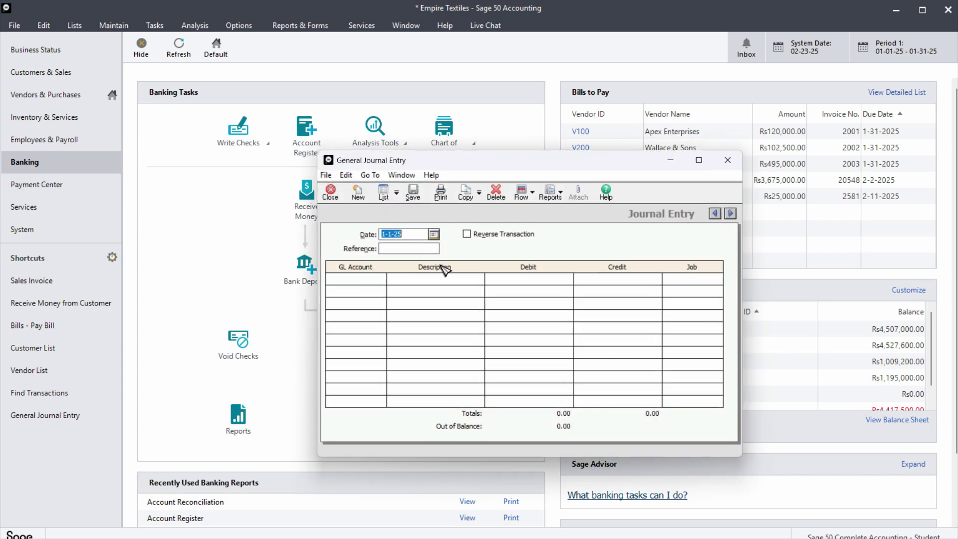
pyautogui.hotkey('alt', 'Tab')
pyautogui.hotkey('alt', 'Tab')
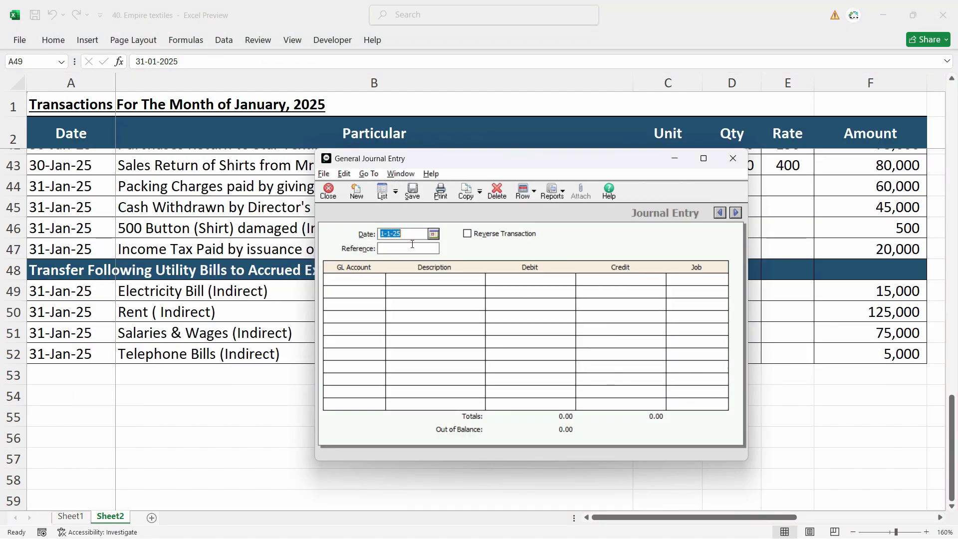
pyautogui.write('31 Jan 2025')
pyautogui.write('52858')
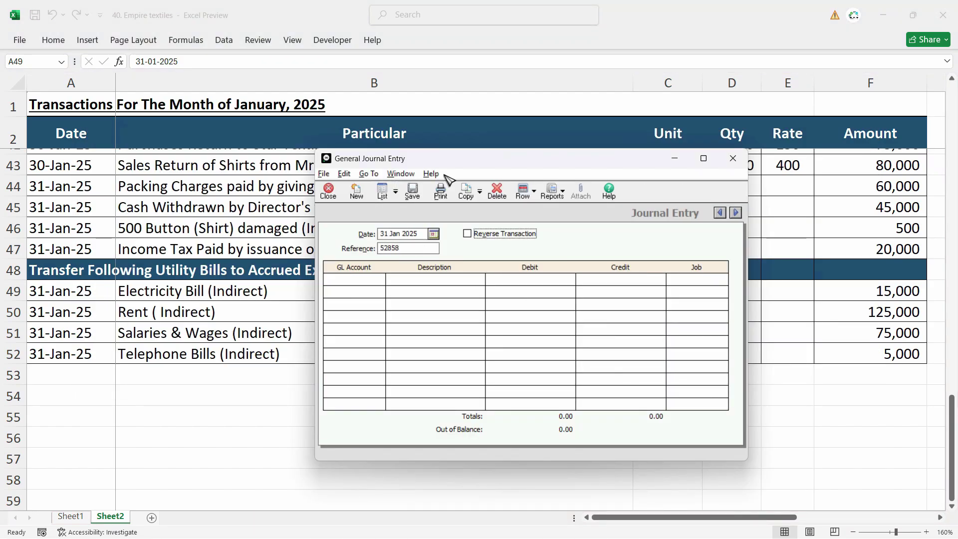
pyautogui.click(365, 282)
# - Review the dates, particulars and amounts of the four accrued expenses in rows 49 to 52 of the Excel sheet
pyautogui.hotkey('alt', 'Tab')
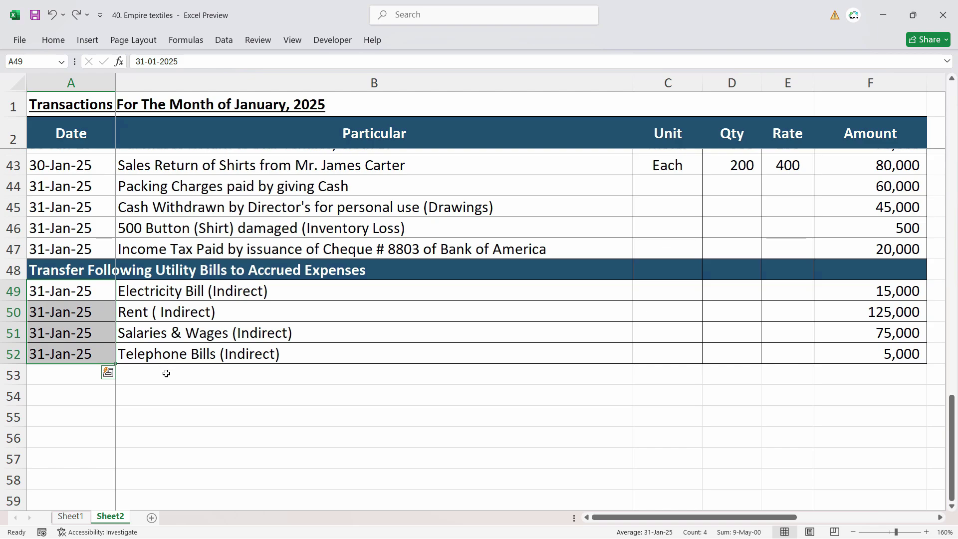
pyautogui.click(160, 369)
pyautogui.moveTo(43, 288); pyautogui.dragTo(75, 352)
pyautogui.click(265, 275)
pyautogui.click(303, 290)
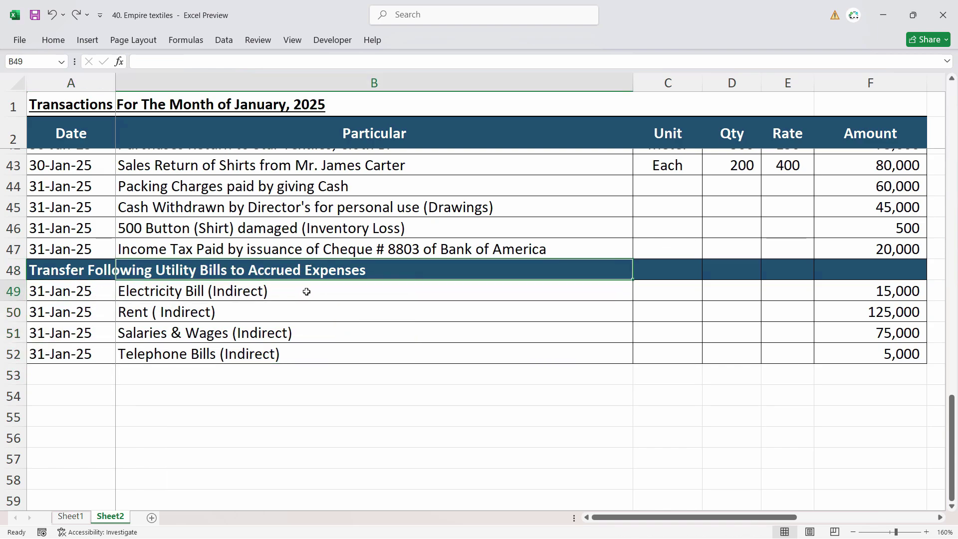
pyautogui.moveTo(71, 295); pyautogui.dragTo(75, 353)
pyautogui.moveTo(170, 295); pyautogui.dragTo(183, 355)
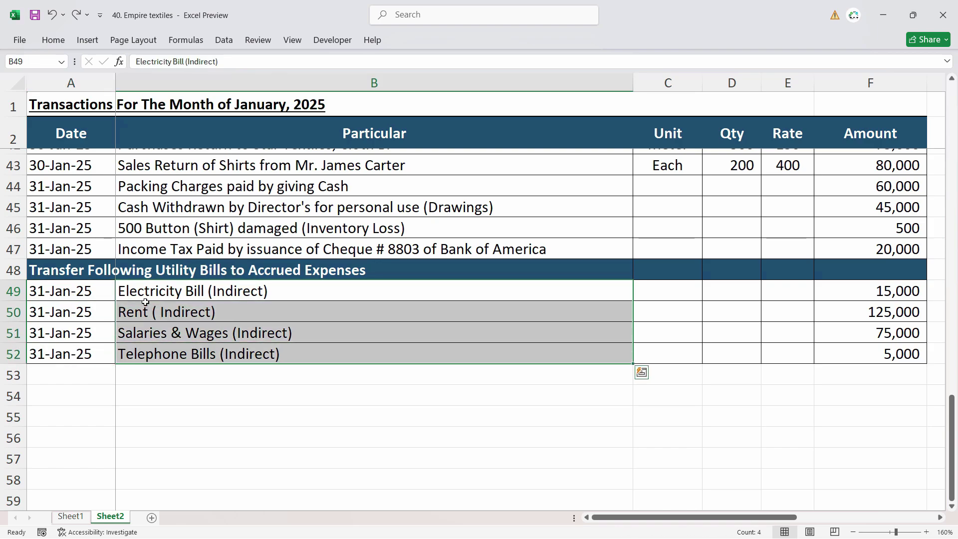
pyautogui.click(189, 296)
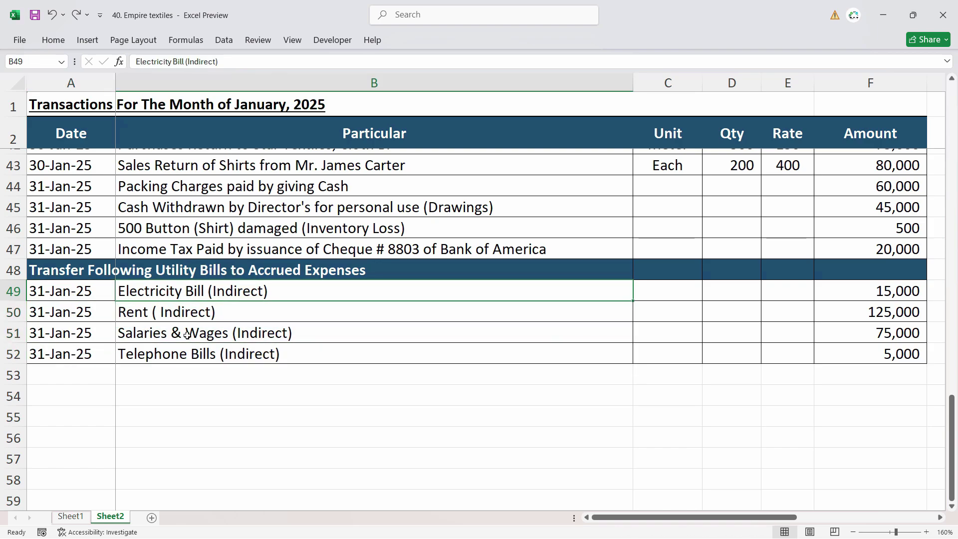
pyautogui.click(158, 351)
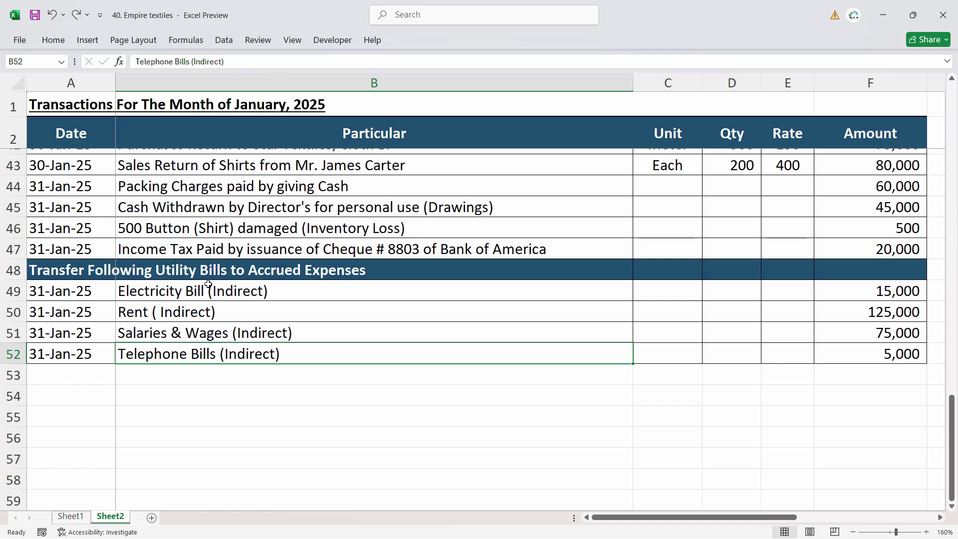
pyautogui.click(882, 290)
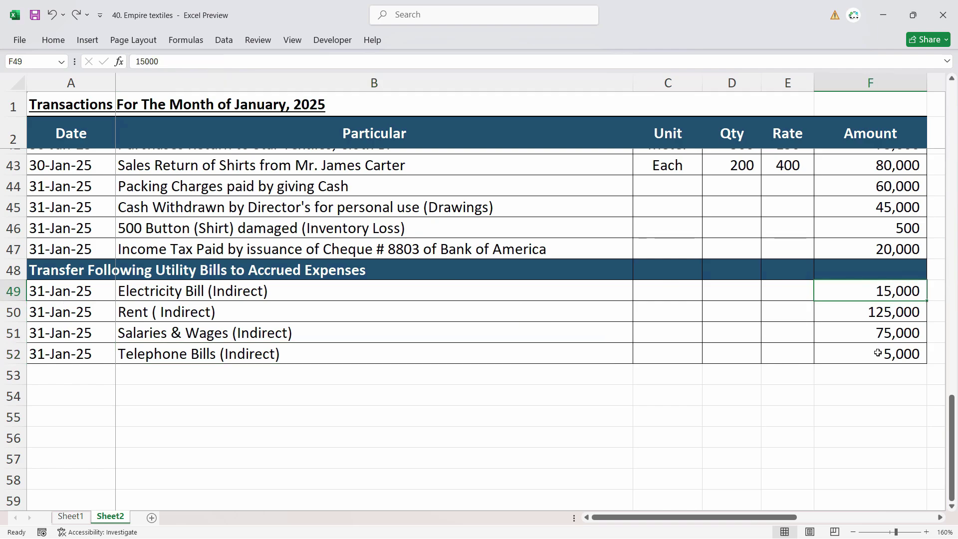
pyautogui.click(937, 380)
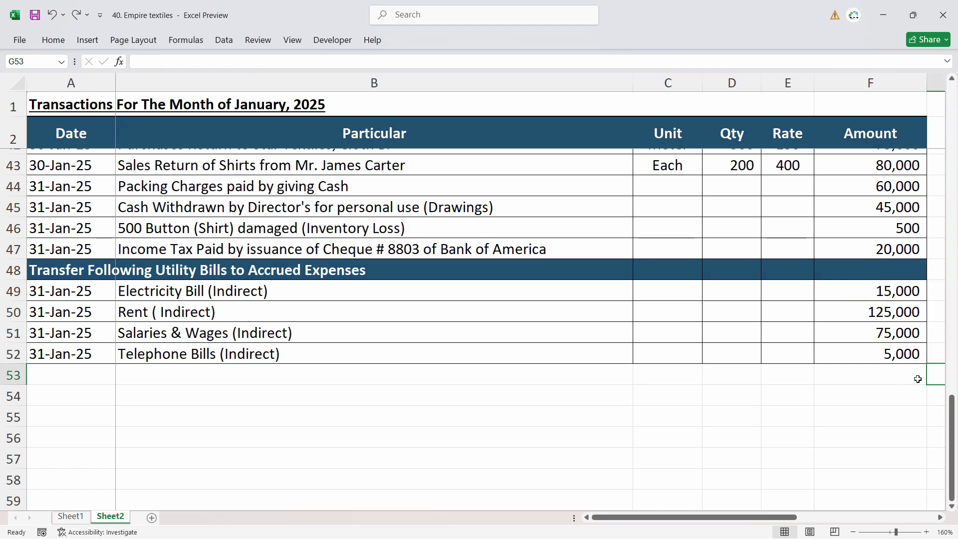
# - Return to the Sage 50 journal entry and choose account 6400 Utilities Expense for the first line
pyautogui.click(680, 524)
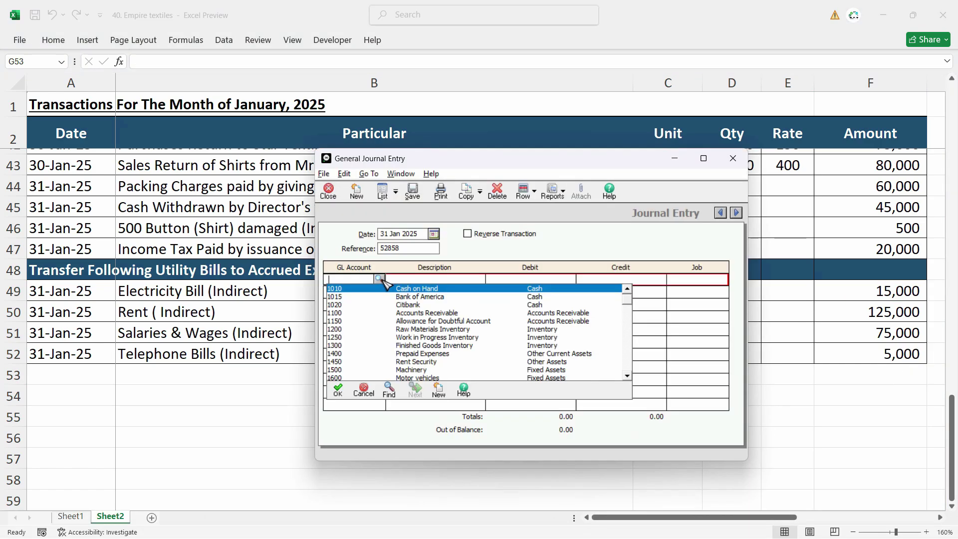
pyautogui.scroll(-10, 590, 360)
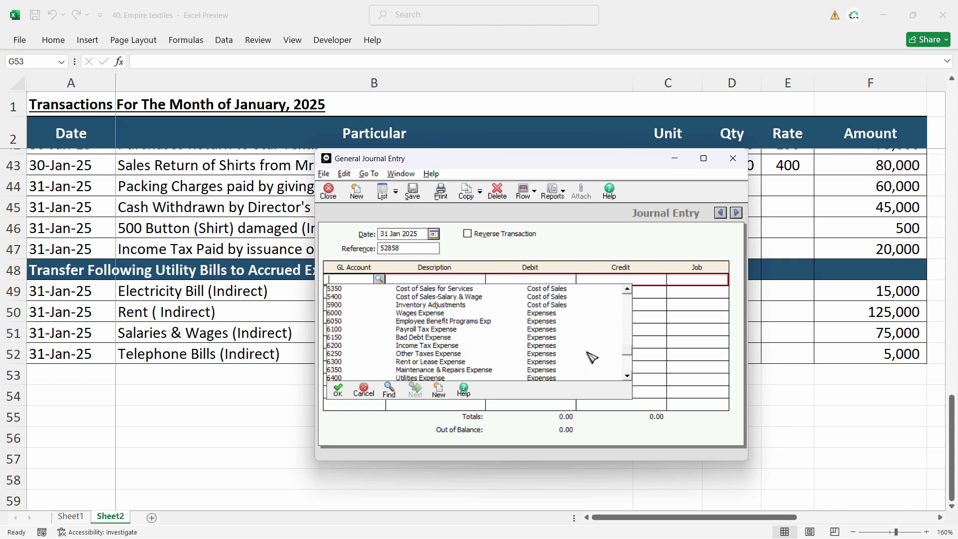
pyautogui.scroll(-2, 591, 357)
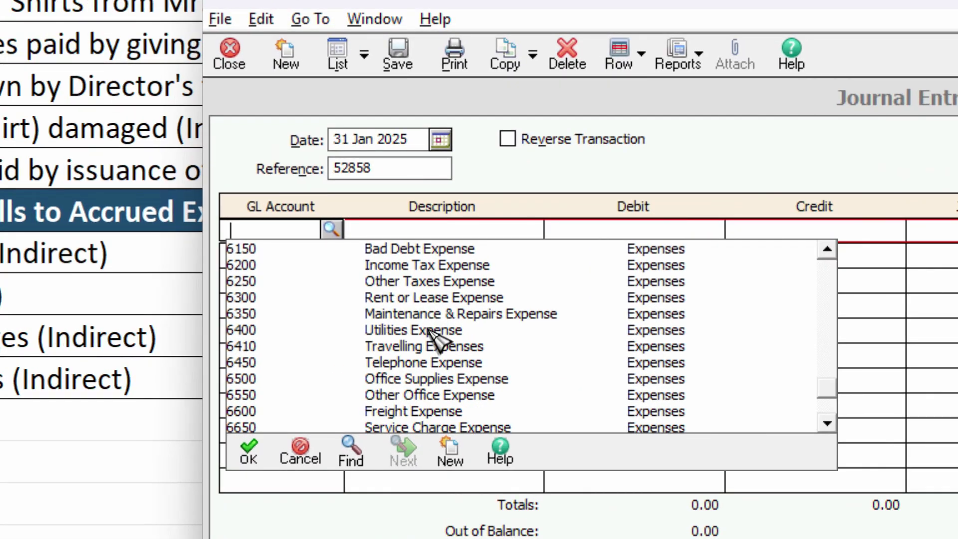
pyautogui.click(430, 330)
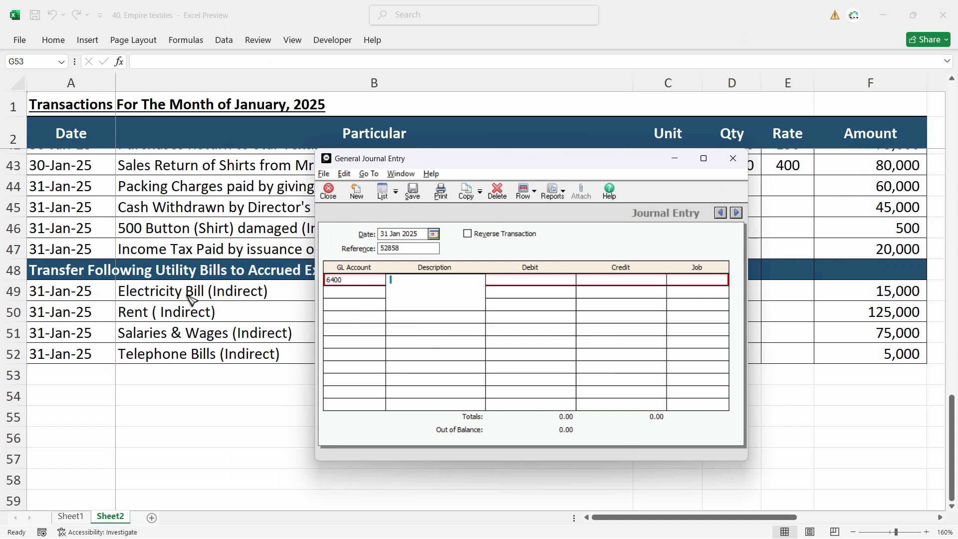
# - Copy "Electricity Bill (Indirect)" from cell B49 in Excel into the first journal line's description and enter a debit of 15,000
pyautogui.click(291, 298)
pyautogui.doubleClick(268, 289)
pyautogui.moveTo(269, 290); pyautogui.dragTo(126, 288)
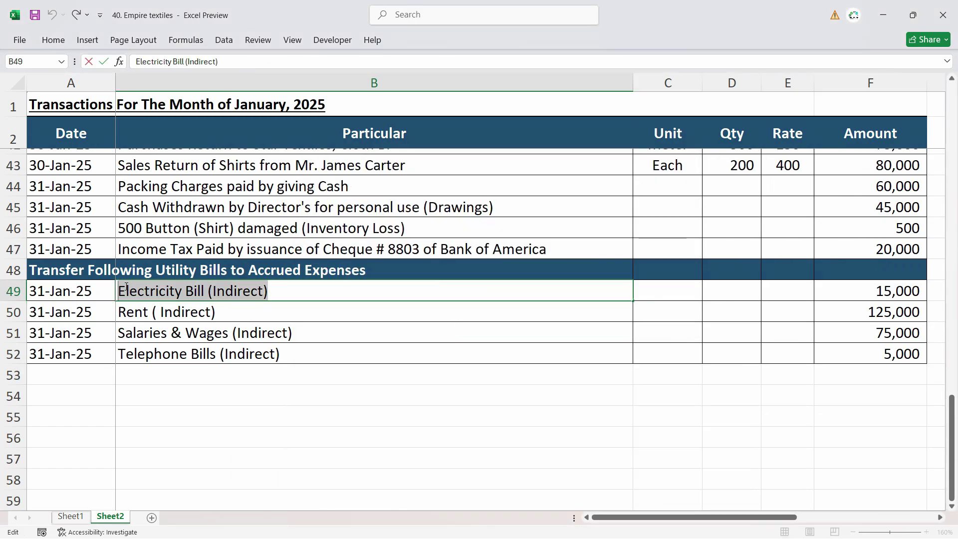
pyautogui.hotkey('alt', 'Tab')
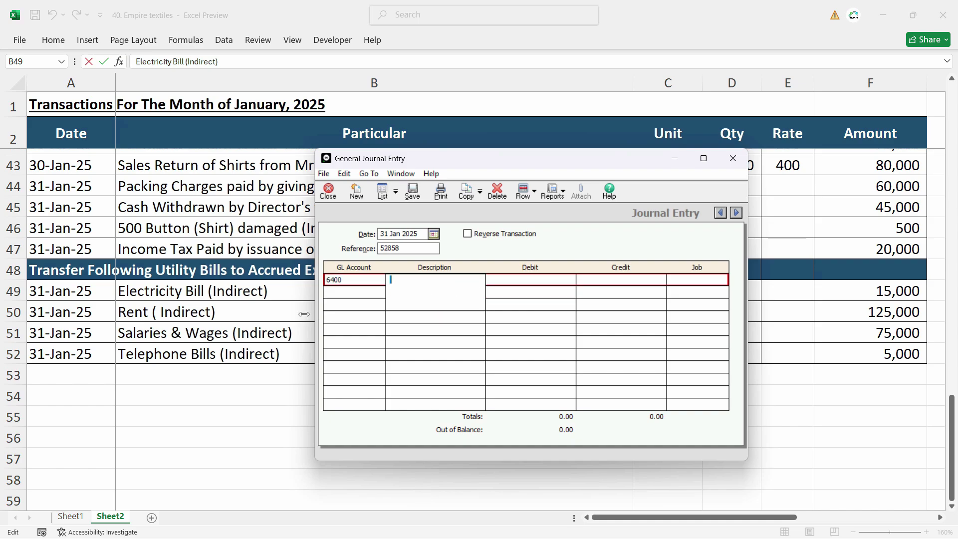
pyautogui.hotkey('alt', 'Tab')
pyautogui.click(278, 293)
pyautogui.hotkey('ctrl', 'shift', 'Left')
pyautogui.hotkey('ctrl', 'shift', 'Left')
pyautogui.hotkey('ctrl', 'shift', 'Left')
pyautogui.hotkey('ctrl', 'c')
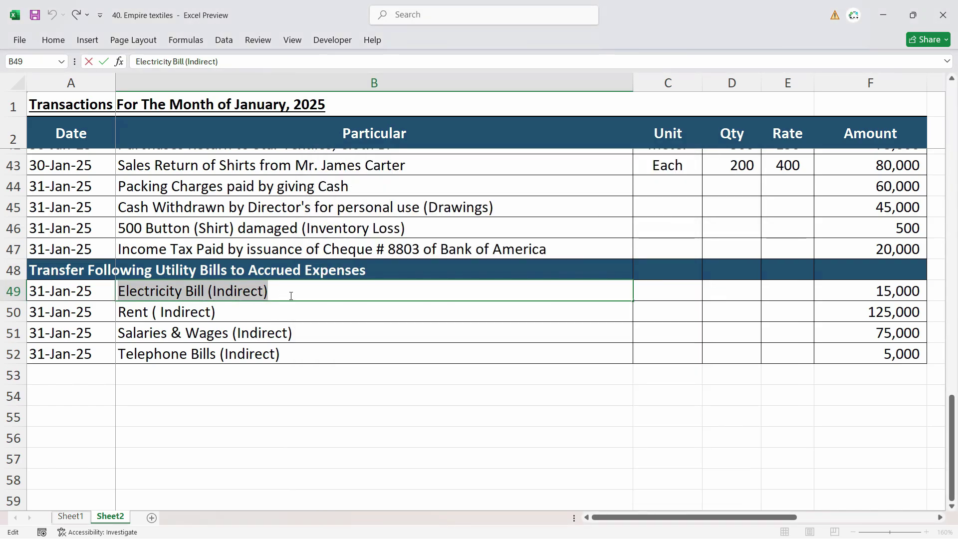
pyautogui.click(305, 316)
pyautogui.click(300, 293)
pyautogui.hotkey('alt', 'Tab')
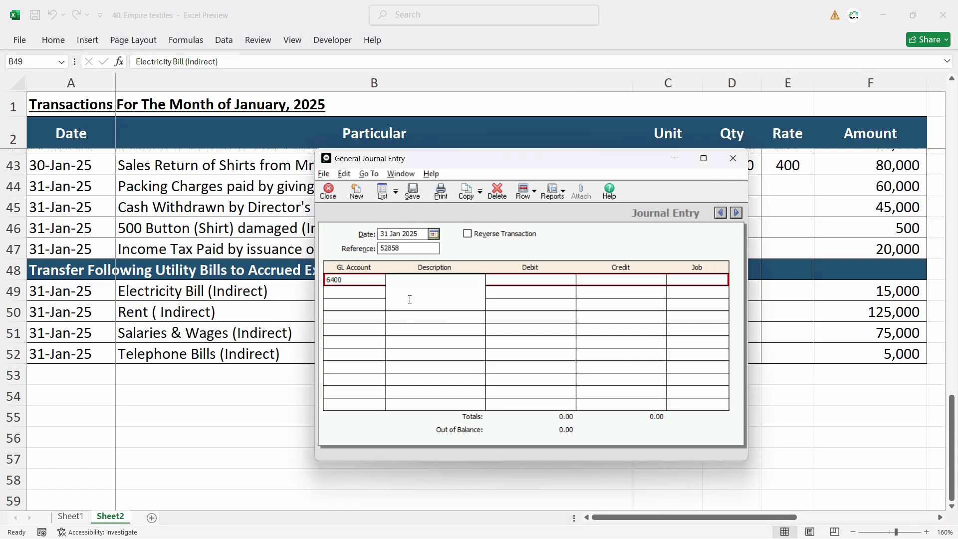
pyautogui.hotkey('ctrl', 'v')
pyautogui.press('Tab')
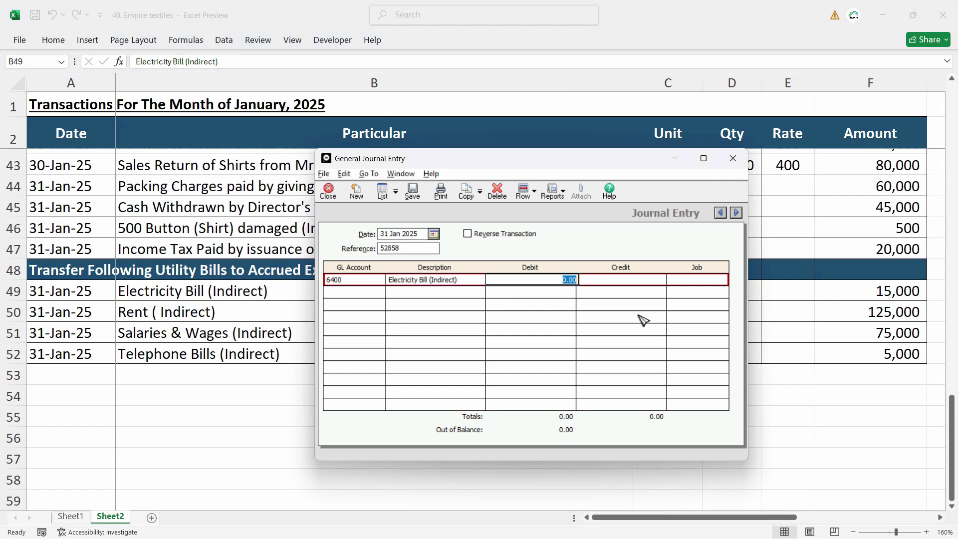
pyautogui.write('15000')
# - Choose account 6300 Rent or Lease Expense for the second journal line
pyautogui.click(368, 293)
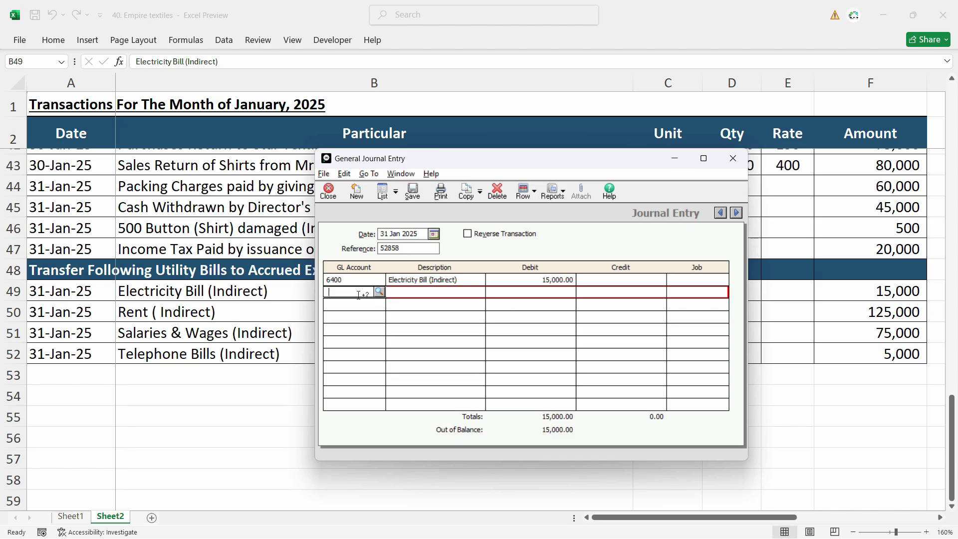
pyautogui.click(380, 292)
pyautogui.scroll(-3, 601, 378)
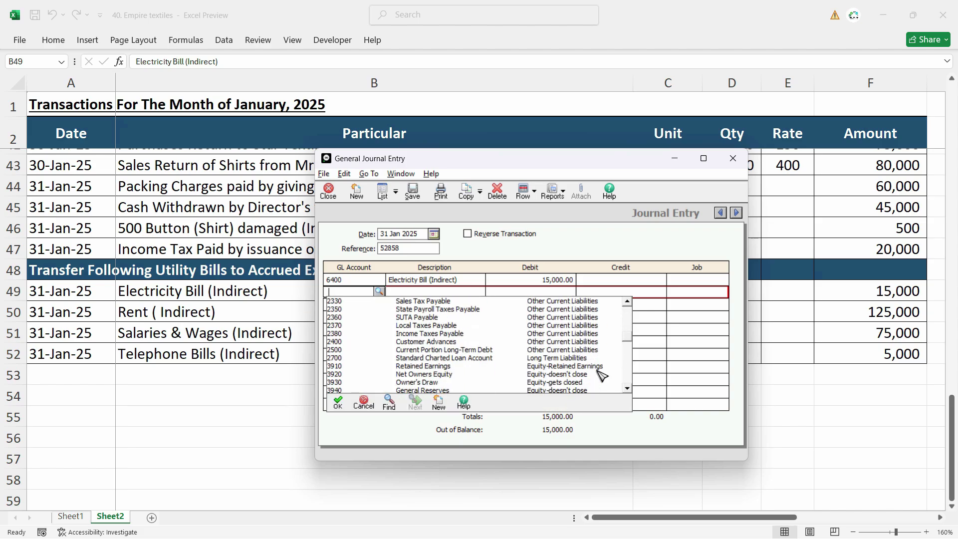
pyautogui.scroll(-8, 601, 376)
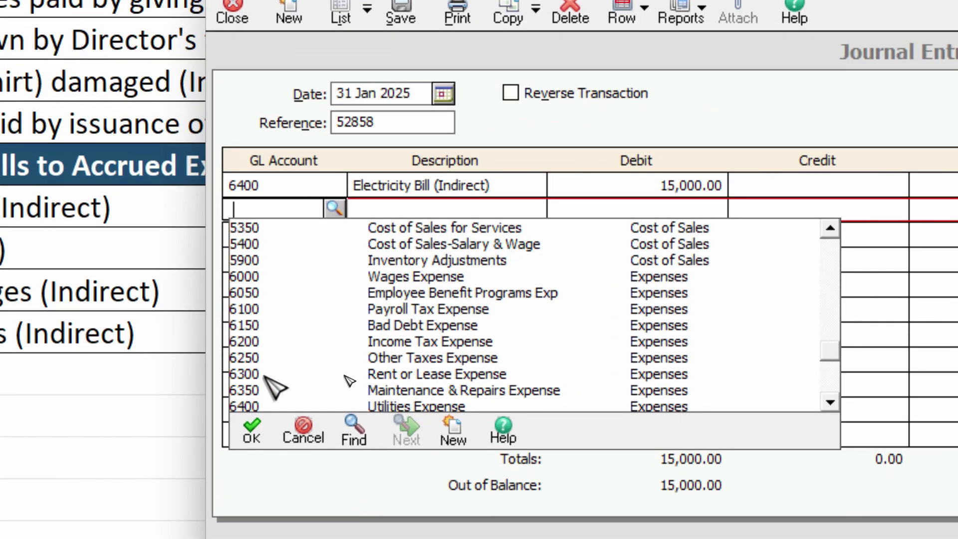
pyautogui.doubleClick(349, 374)
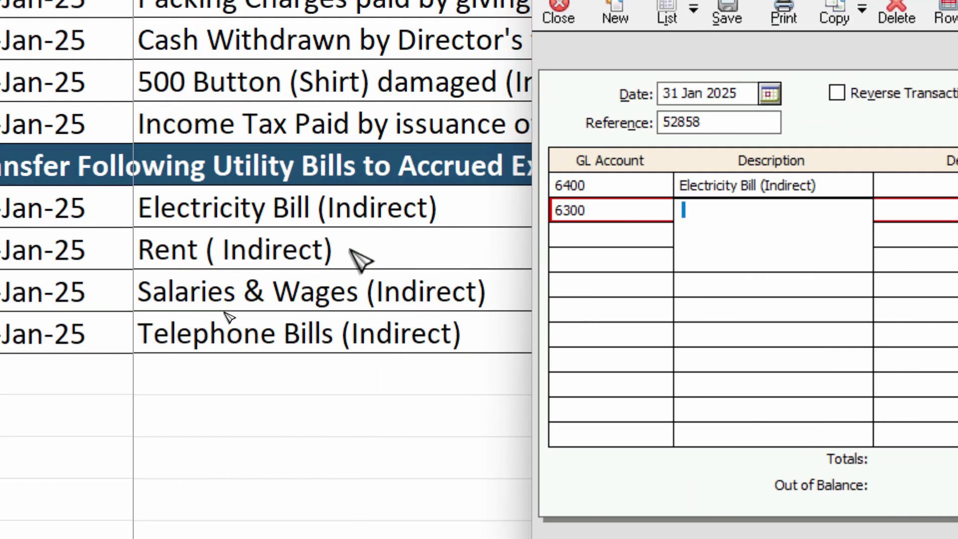
# - Give the second journal line the description "Rent ( Indirect)" from cell B50 and a debit of 125,000
pyautogui.click(333, 253)
pyautogui.doubleClick(334, 253)
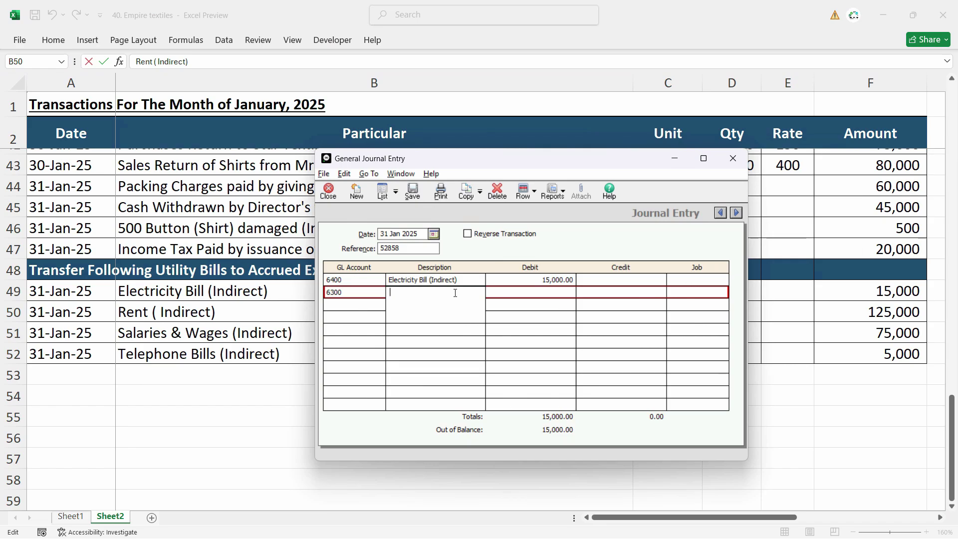
pyautogui.write('Rent ( Indirect)')
pyautogui.press('Tab')
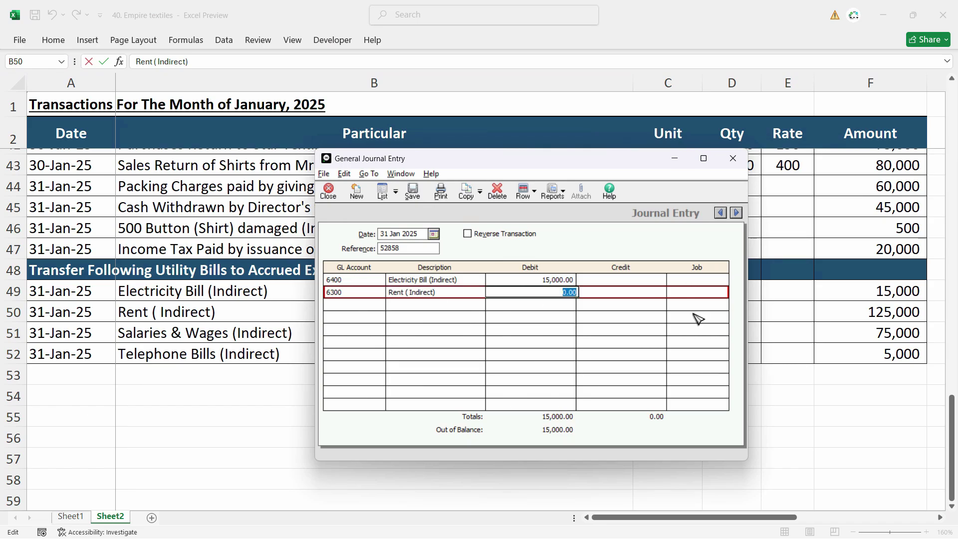
pyautogui.write('1250')
pyautogui.click(675, 291)
pyautogui.press('Tab')
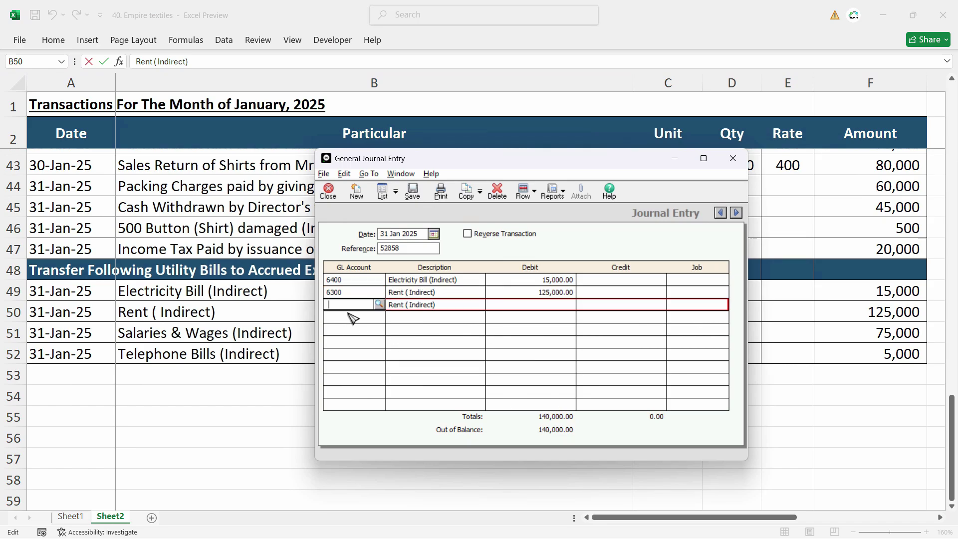
# - Copy "Salaries & Wages (Indirect)" from cell B51 in Excel into the third journal line's description in Sage 50
pyautogui.doubleClick(307, 333)
pyautogui.hotkey('shift', 'Left')
pyautogui.hotkey('shift', 'Left')
pyautogui.hotkey('shift', 'Left')
pyautogui.hotkey('shift', 'Left')
pyautogui.hotkey('shift', 'Left')
pyautogui.hotkey('shift', 'Left')
pyautogui.hotkey('shift', 'Left')
pyautogui.hotkey('shift', 'Left')
pyautogui.hotkey('shift', 'Left')
pyautogui.hotkey('shift', 'Left')
pyautogui.hotkey('shift', 'Left')
pyautogui.hotkey('shift', 'Left')
pyautogui.hotkey('shift', 'Left')
pyautogui.hotkey('shift', 'Left')
pyautogui.hotkey('shift', 'Left')
pyautogui.hotkey('shift', 'Left')
pyautogui.hotkey('shift', 'Left')
pyautogui.hotkey('shift', 'Left')
pyautogui.hotkey('shift', 'Left')
pyautogui.hotkey('shift', 'Left')
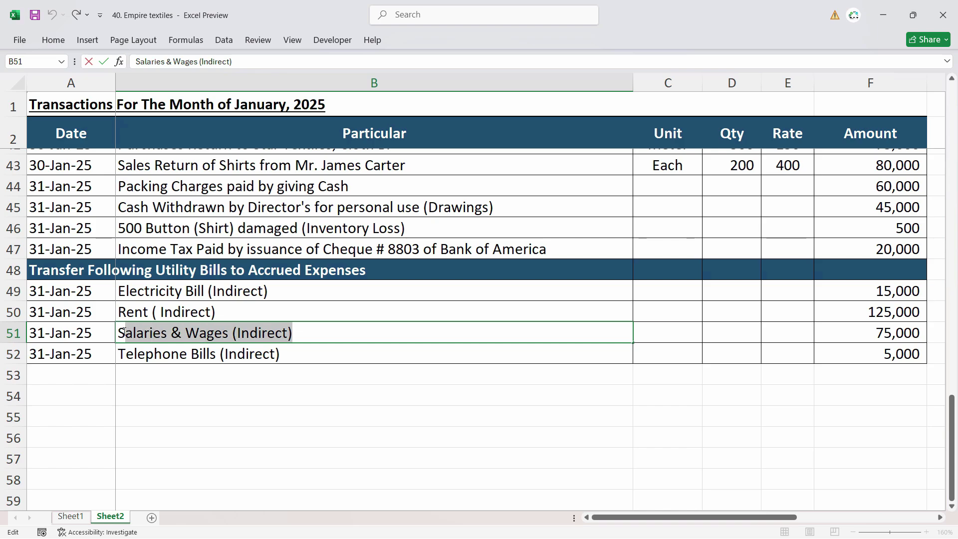
pyautogui.hotkey('ctrl', 'c')
pyautogui.click(357, 335)
pyautogui.click(349, 353)
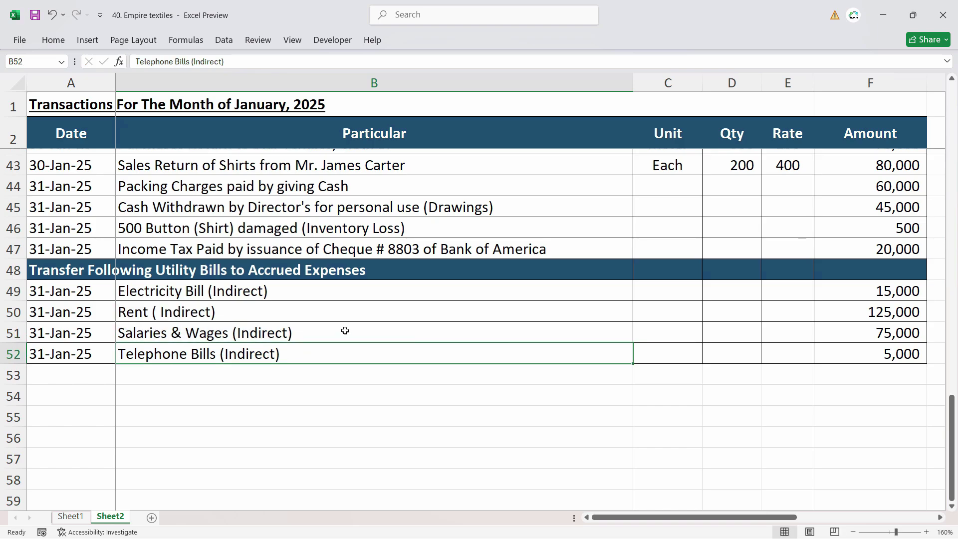
pyautogui.click(345, 331)
pyautogui.hotkey('alt', 'Tab')
pyautogui.hotkey('ctrl', 'v')
# - Choose account 6000 Wages Expense for the third journal line and enter a debit of 75,000
pyautogui.click(365, 305)
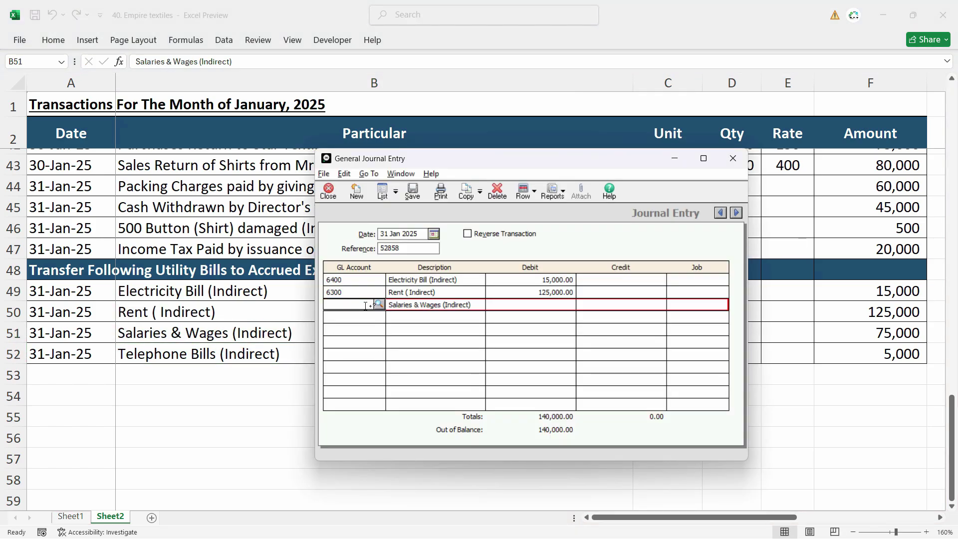
pyautogui.click(379, 304)
pyautogui.scroll(-10, 530, 360)
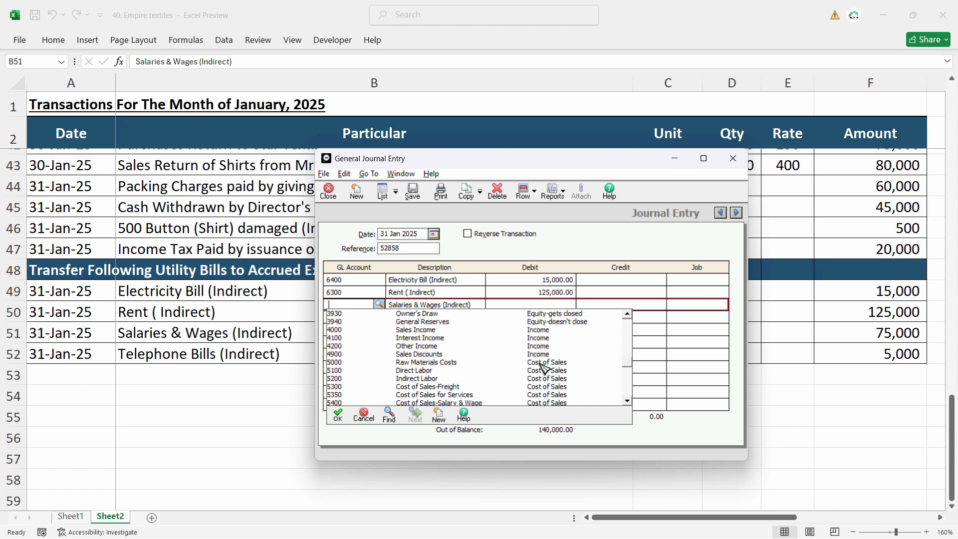
pyautogui.scroll(-4, 544, 369)
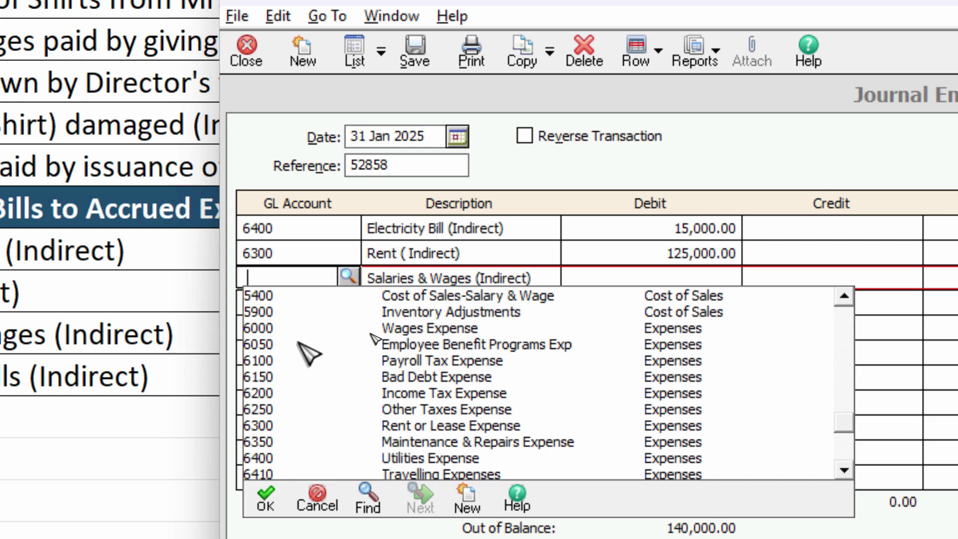
pyautogui.doubleClick(434, 329)
pyautogui.press('Tab')
pyautogui.write('75,0')
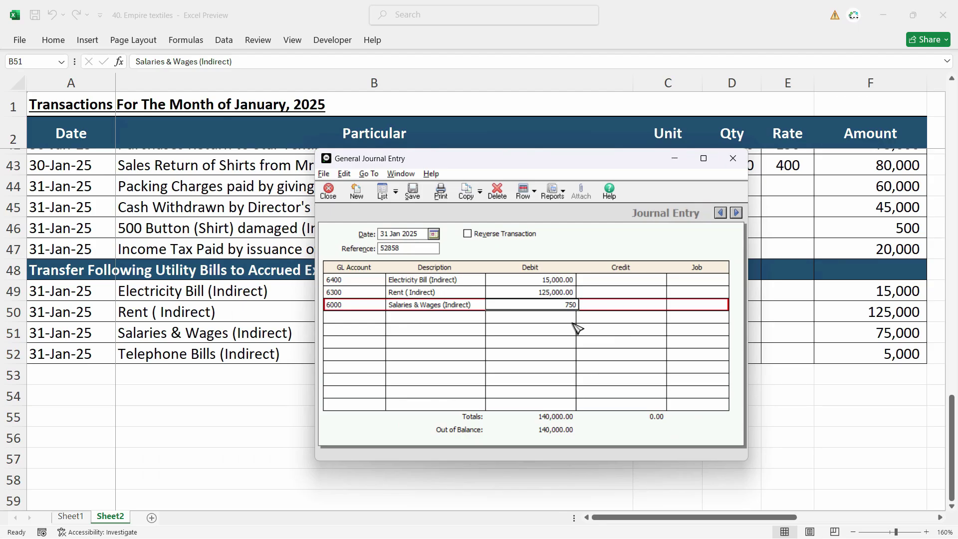
pyautogui.write('00')
pyautogui.press('Tab')
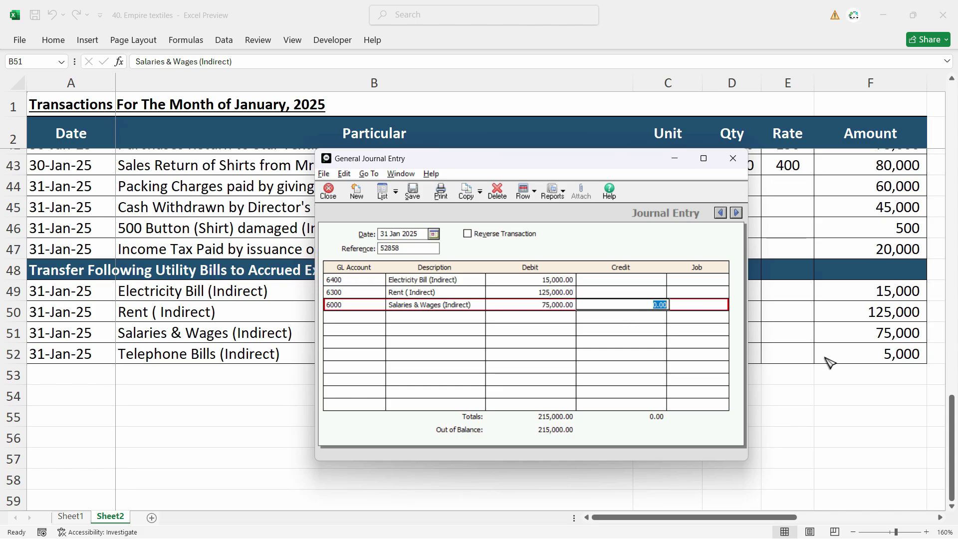
# - Choose account 6450 Telephone Expense for the fourth journal line and enter a debit of 5,000
pyautogui.hotkey('alt', 'Tab')
pyautogui.hotkey('alt', 'Tab')
pyautogui.click(367, 317)
pyautogui.write('6400')
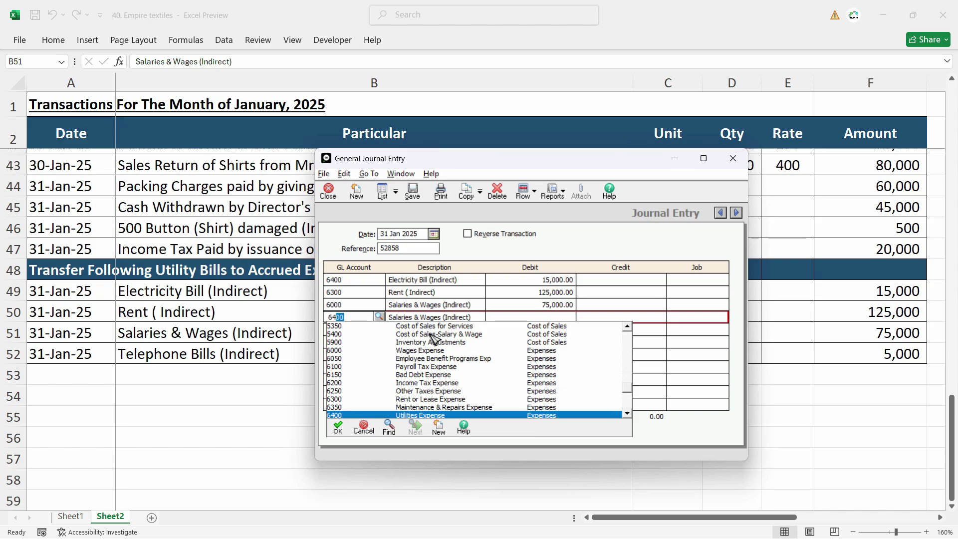
pyautogui.scroll(-4, 559, 382)
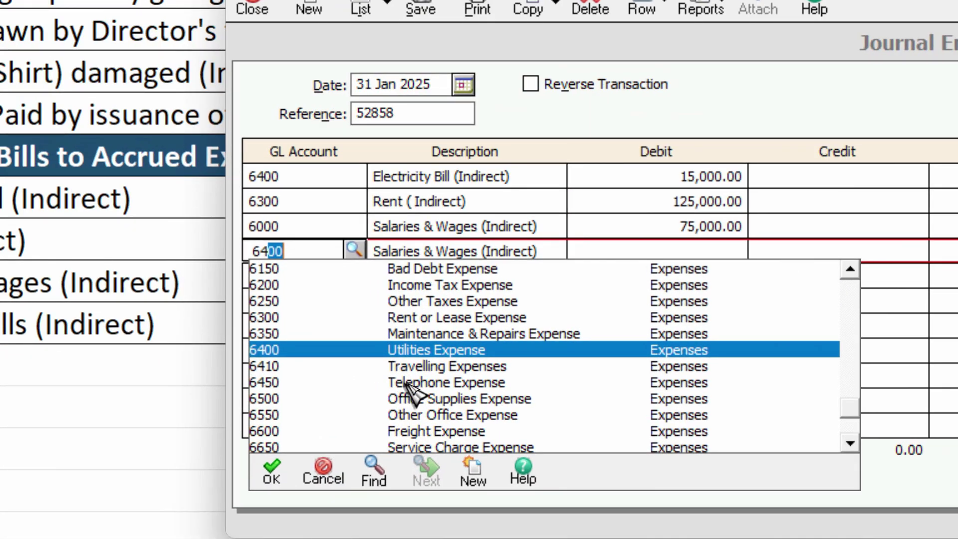
pyautogui.doubleClick(410, 383)
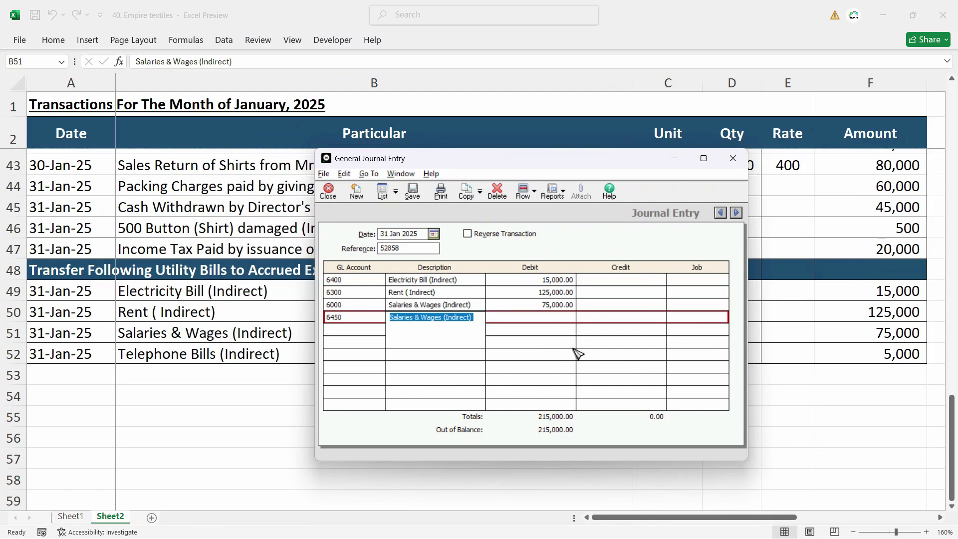
pyautogui.press('Tab')
pyautogui.write('5')
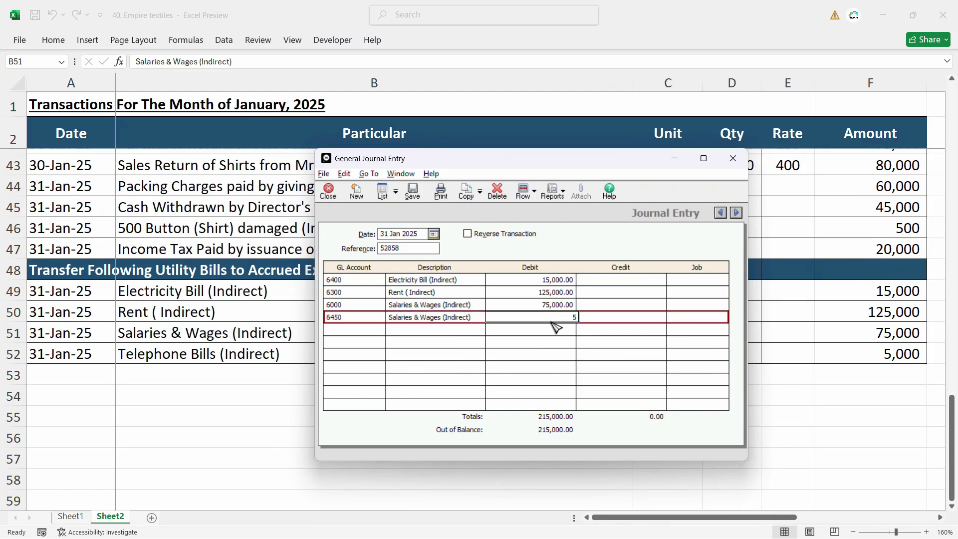
pyautogui.write(',000')
pyautogui.press('Tab')
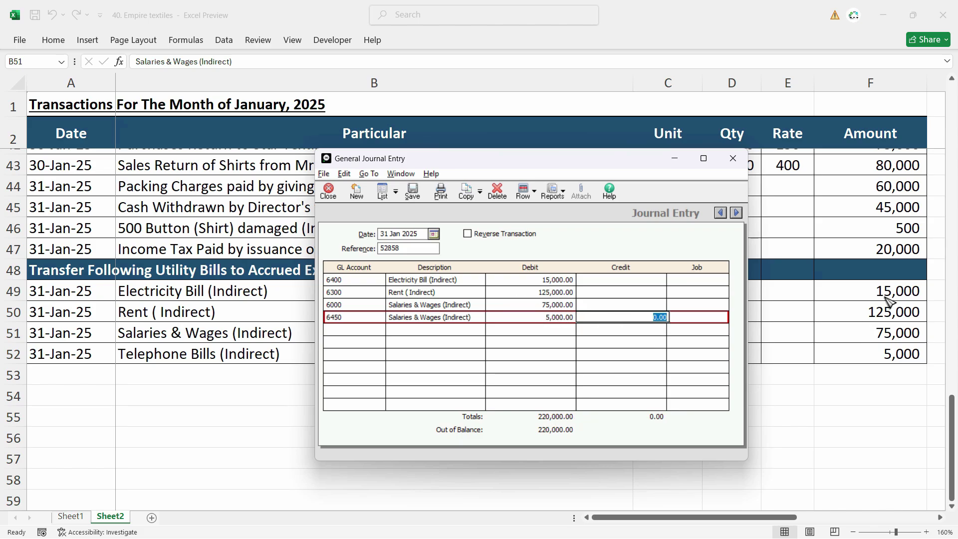
# - Check the sum of the accrued amounts in F49:F52 in Excel, and return to the journal entry in Sage 50
pyautogui.hotkey('alt', 'Tab')
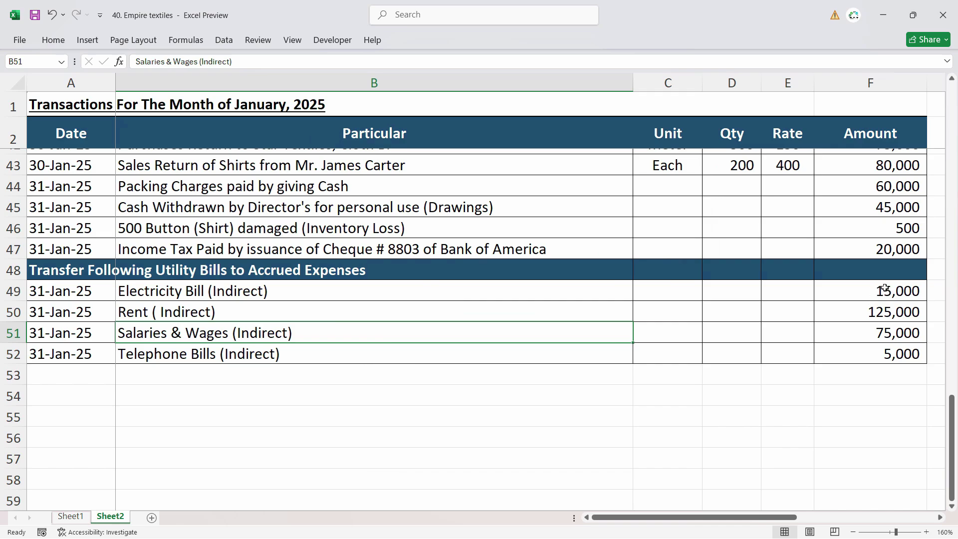
pyautogui.click(885, 292)
pyautogui.moveTo(886, 347); pyautogui.dragTo(887, 356)
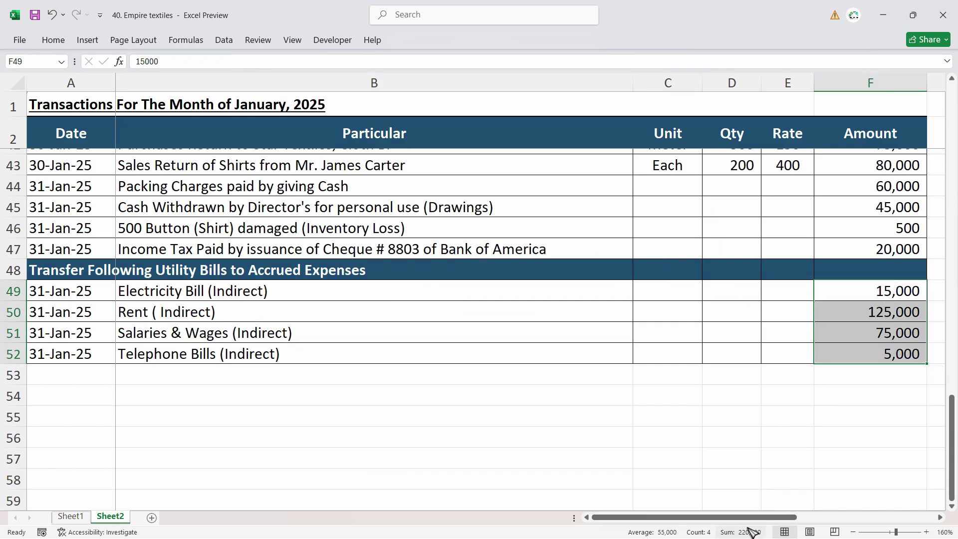
pyautogui.hotkey('ctrl', 'q')
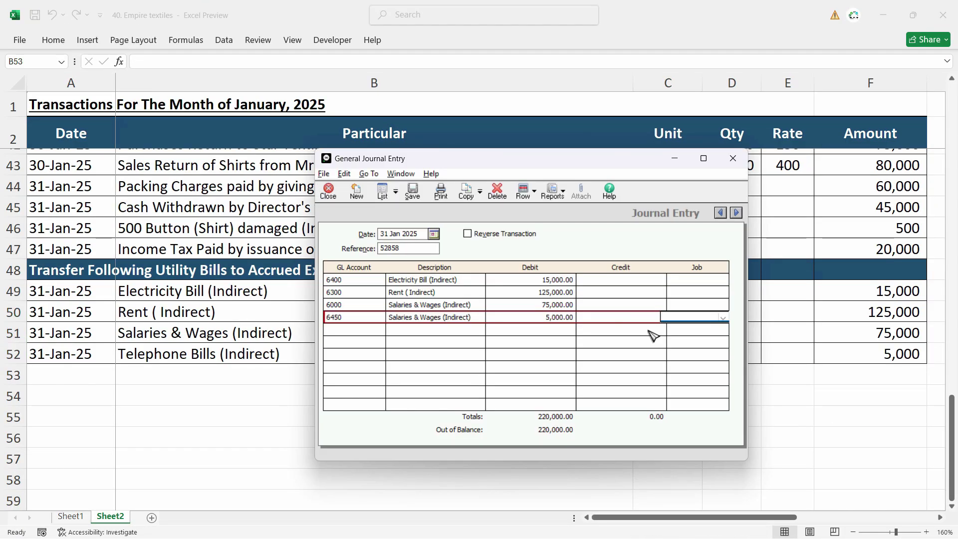
pyautogui.press('Tab')
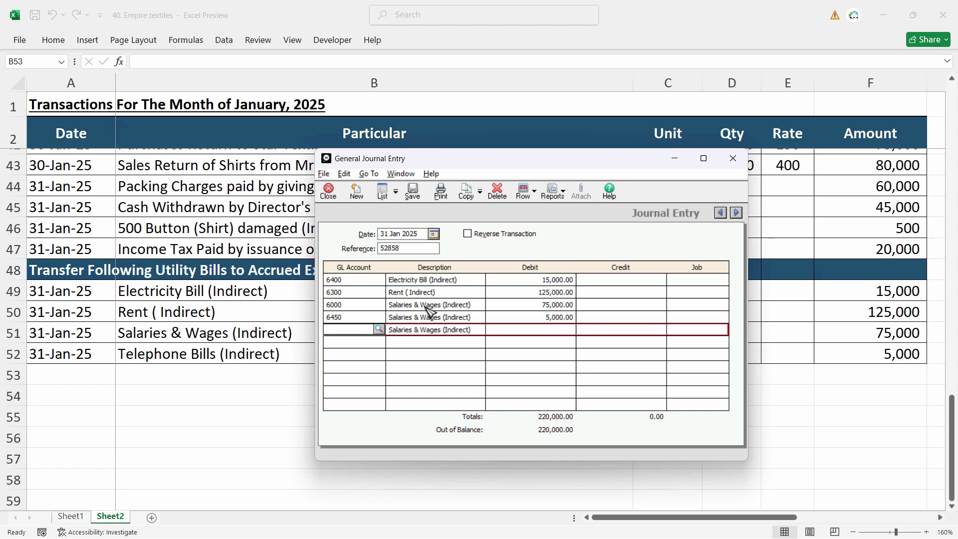
# - Replace the fourth journal line's description with "Telephone Bills (Indirect)" copied from cell B52 in Excel
pyautogui.click(229, 355)
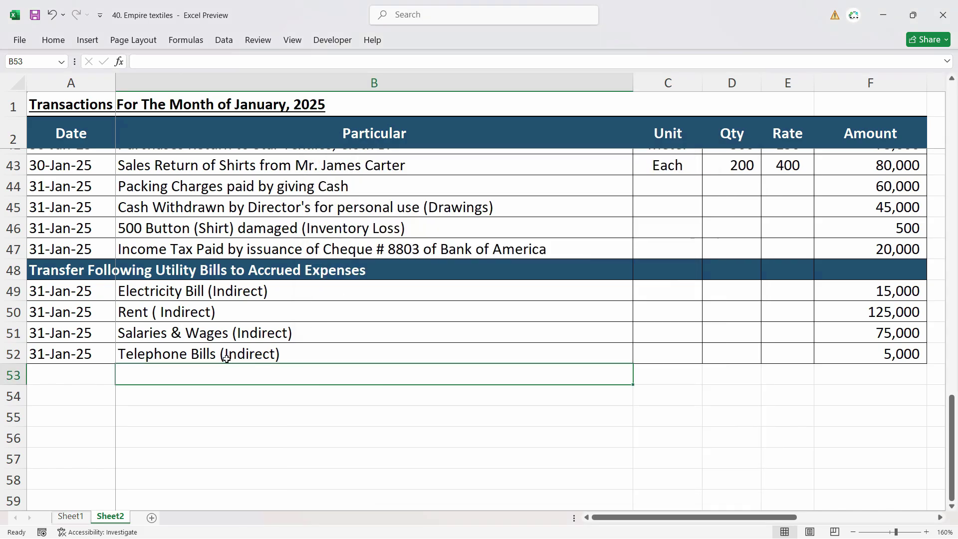
pyautogui.doubleClick(290, 356)
pyautogui.moveTo(290, 355); pyautogui.dragTo(113, 352)
pyautogui.hotkey('ctrl', 'c')
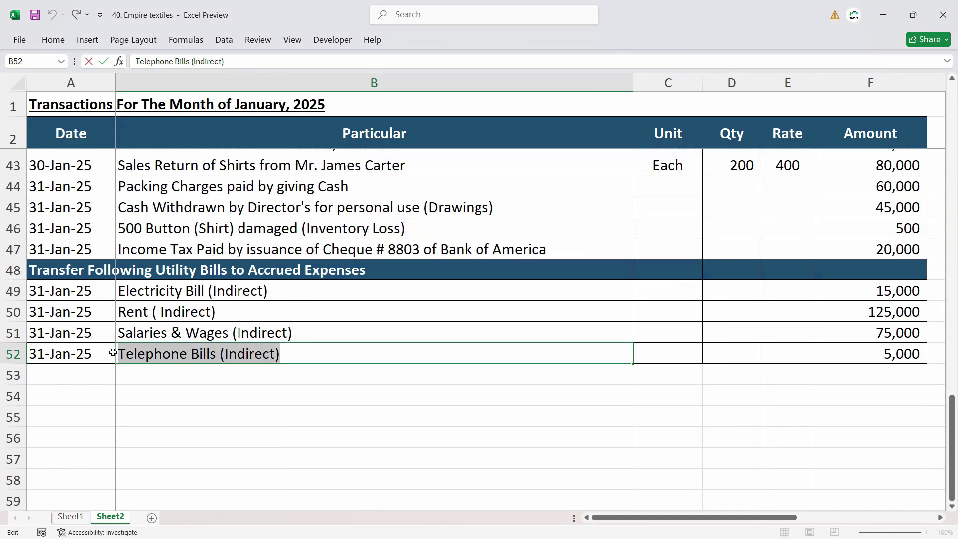
pyautogui.click(311, 390)
pyautogui.hotkey('alt', 'Tab')
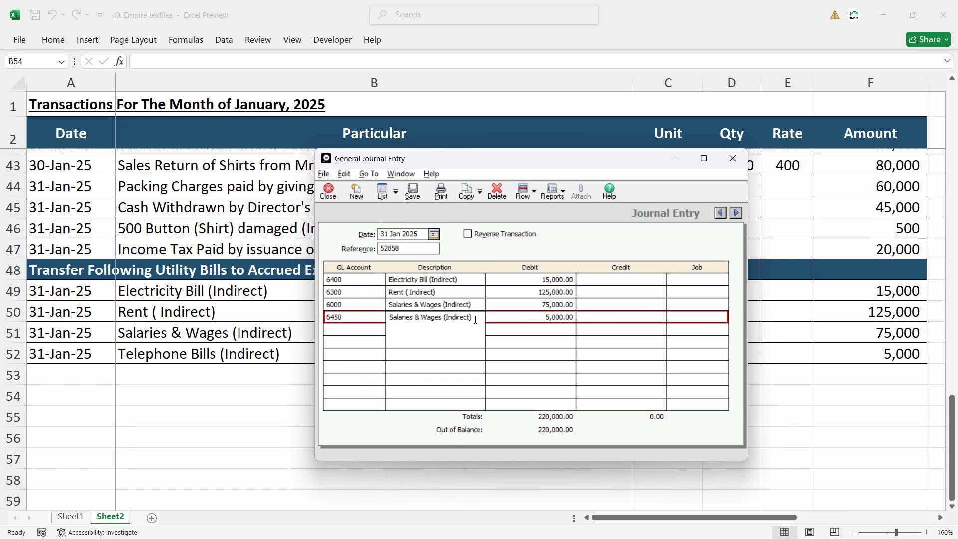
pyautogui.moveTo(473, 321); pyautogui.dragTo(384, 345)
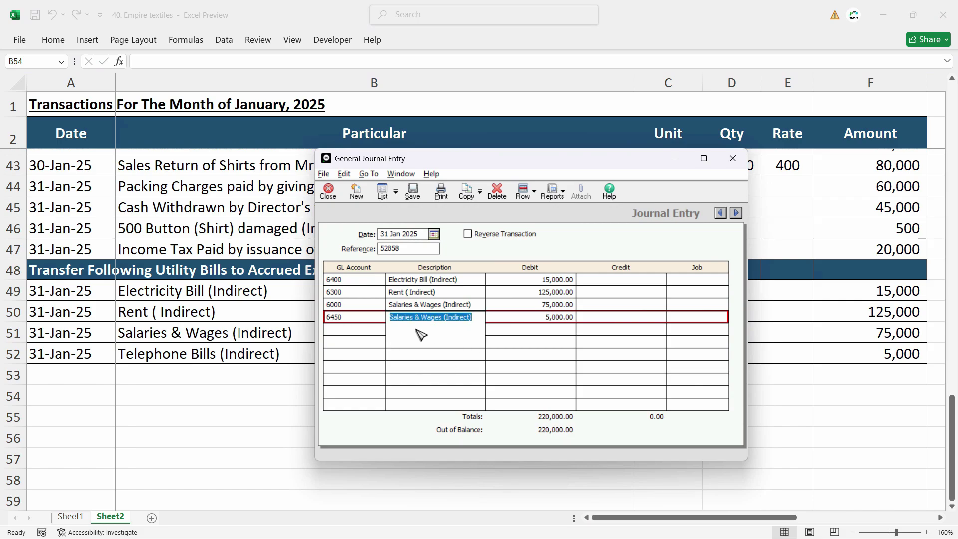
pyautogui.hotkey('ctrl', 'v')
pyautogui.press('Tab')
pyautogui.press('Tab')
pyautogui.press('Tab')
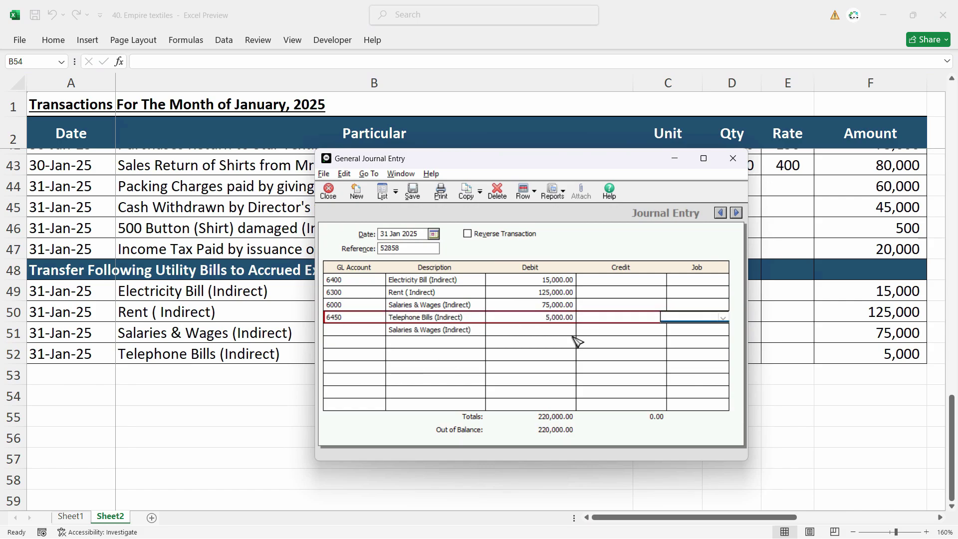
pyautogui.press('Tab')
pyautogui.press('Tab')
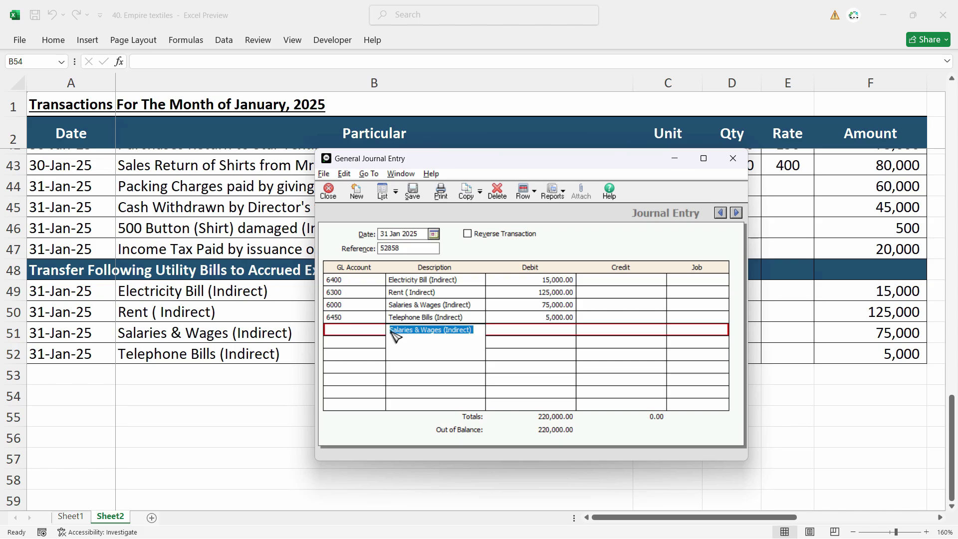
# - Replace the fifth journal line's description with "Utility Bills to Accrued Expenses" taken from the heading in cell A48 in Excel
pyautogui.click(90, 271)
pyautogui.moveTo(317, 61); pyautogui.dragTo(216, 61)
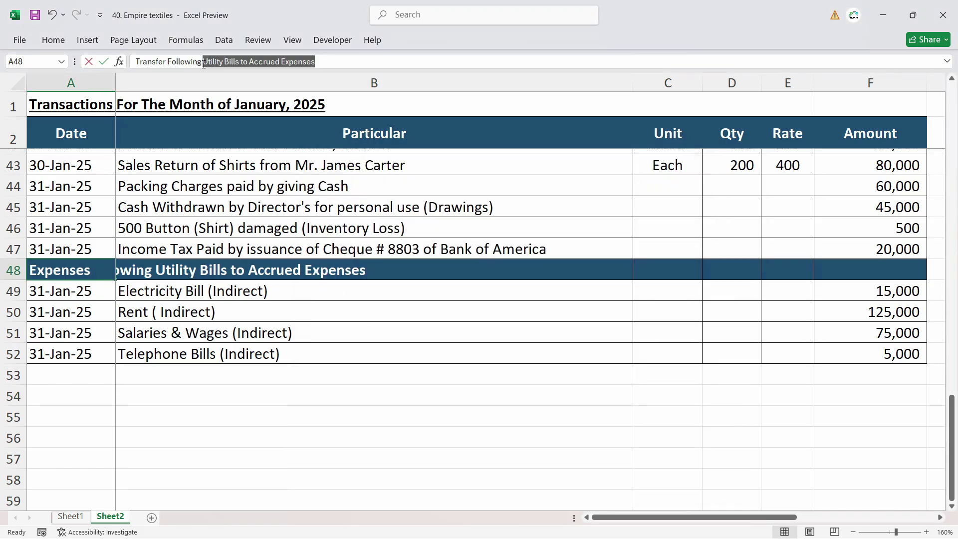
pyautogui.hotkey('alt', 'Tab')
pyautogui.doubleClick(465, 331)
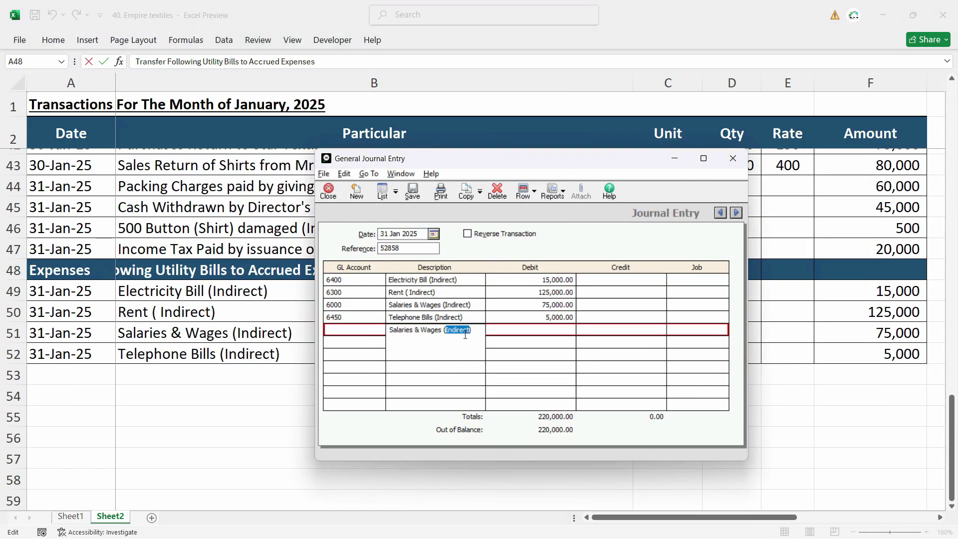
pyautogui.hotkey('ctrl', 'a')
pyautogui.write('Utility Bills to Accrued Expenses')
# - Choose account 2315 Accrued Expenses for the fifth journal line and enter a credit of 220,000
pyautogui.click(356, 331)
pyautogui.click(380, 330)
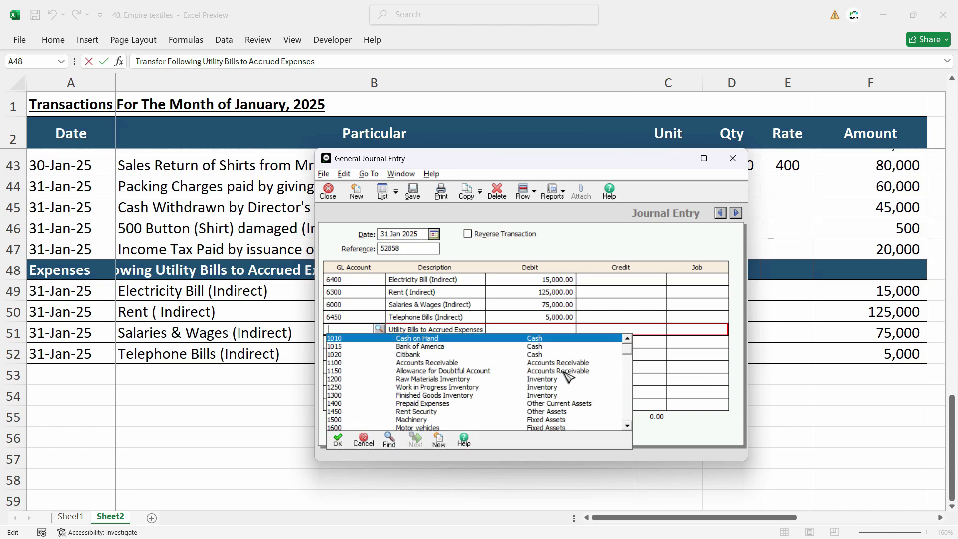
pyautogui.scroll(-4, 601, 400)
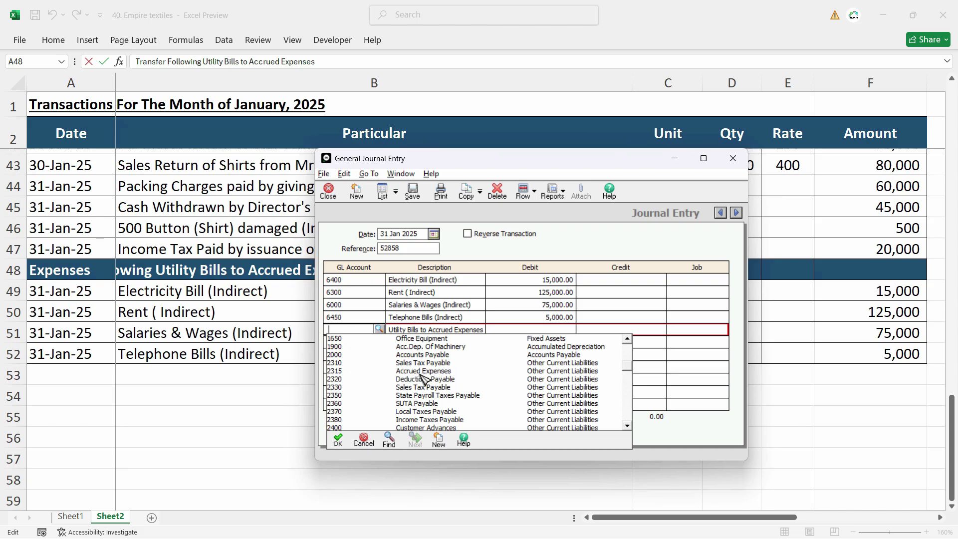
pyautogui.doubleClick(426, 372)
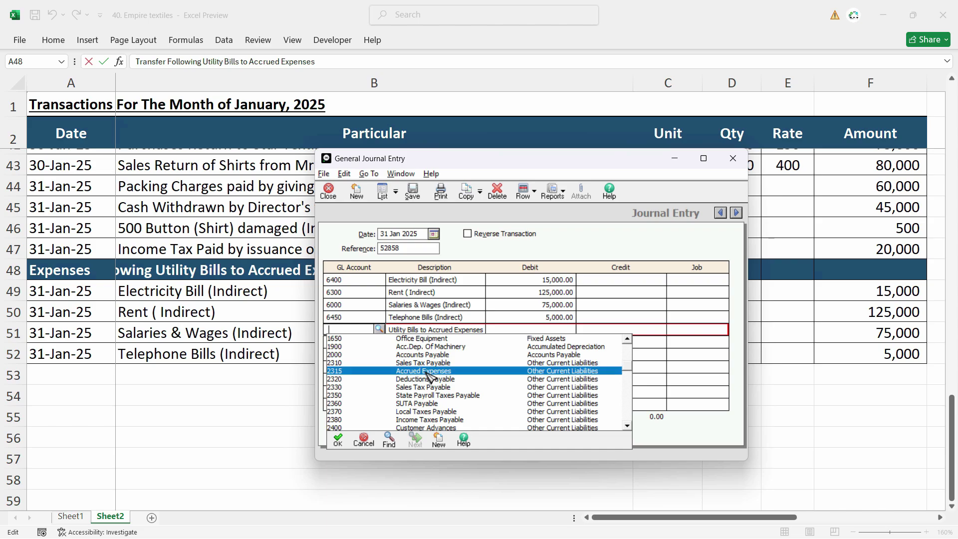
pyautogui.press('Tab')
pyautogui.press('Tab')
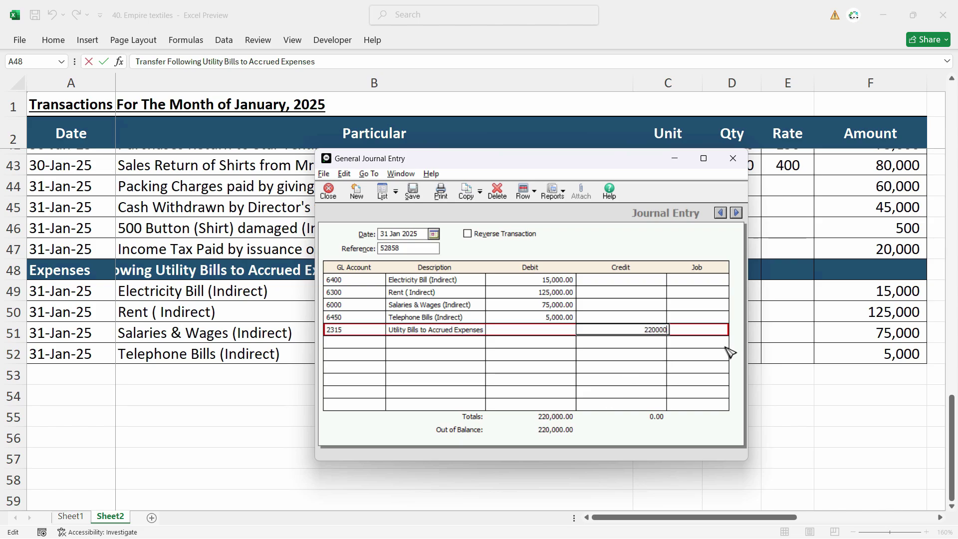
pyautogui.press('Tab')
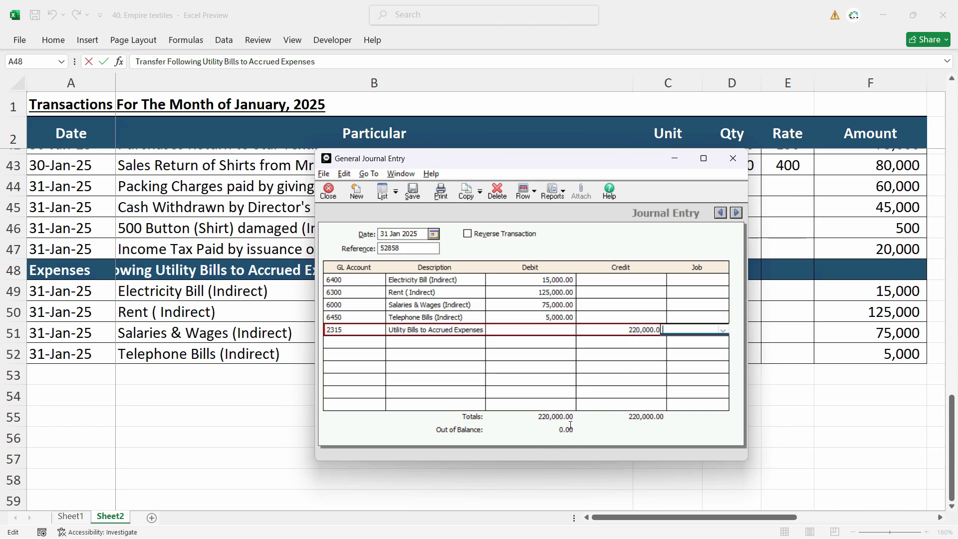
# - Save the general journal entry and close it, going back to the Excel sheet
pyautogui.click(412, 193)
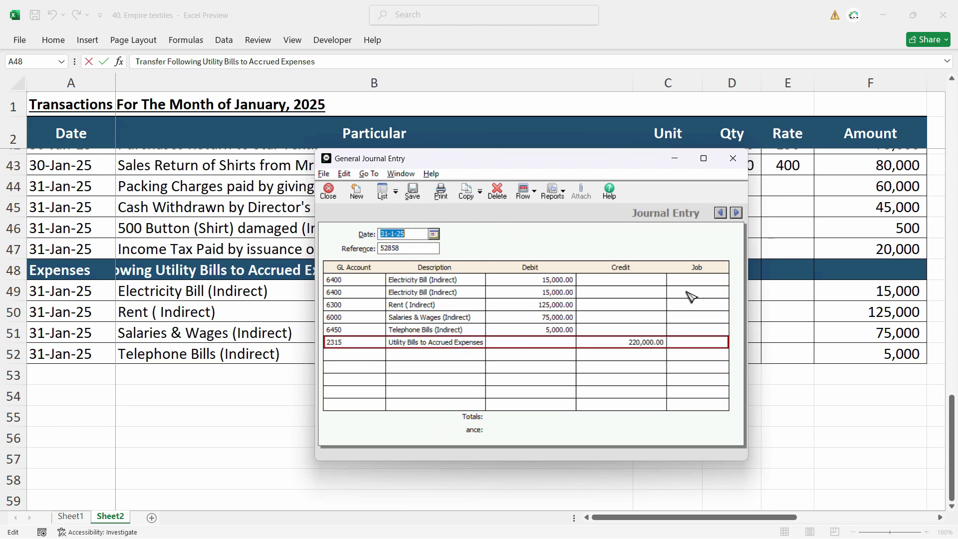
pyautogui.click(733, 158)
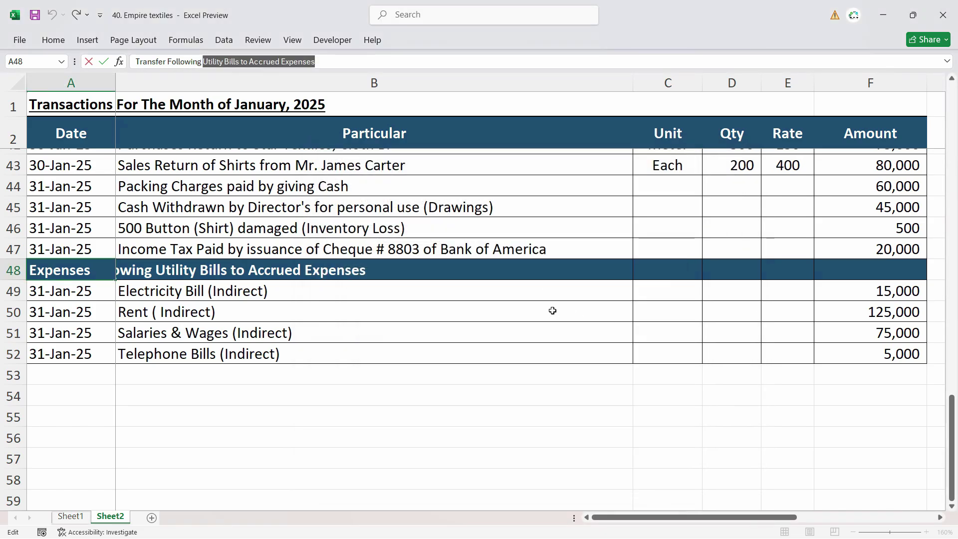
pyautogui.click(357, 328)
# - Review the dates and descriptions of the accrued expense entries in rows 48 to 52
pyautogui.click(200, 295)
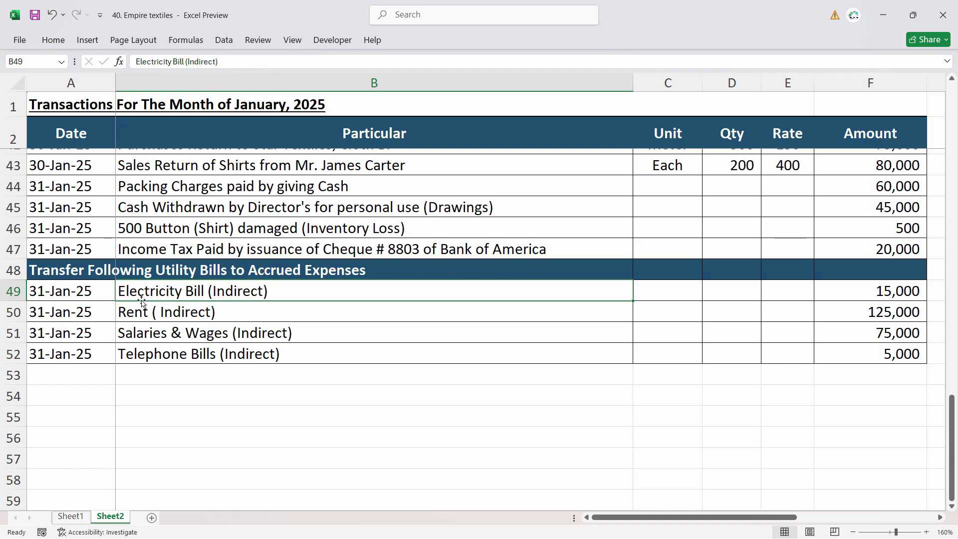
pyautogui.moveTo(148, 292); pyautogui.dragTo(148, 345)
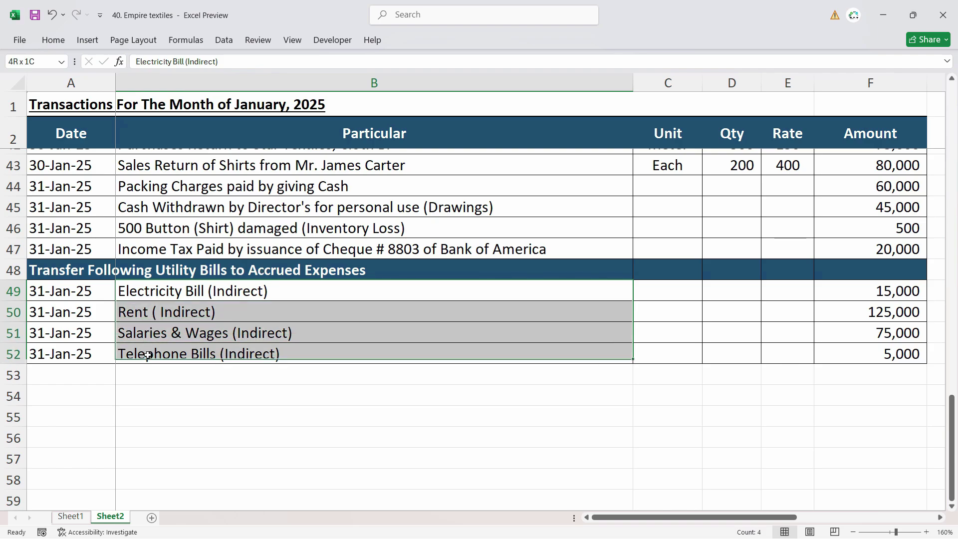
pyautogui.click(147, 293)
pyautogui.click(147, 314)
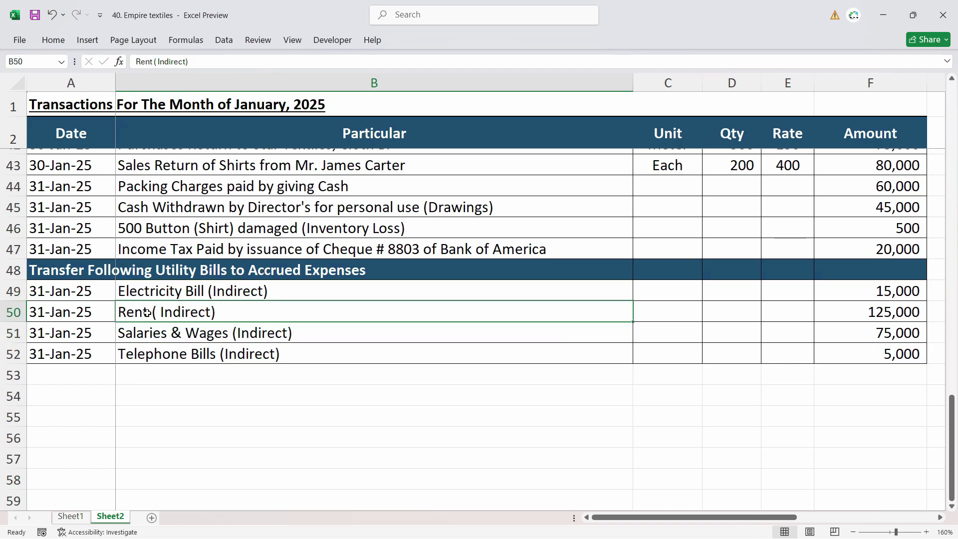
pyautogui.click(151, 292)
pyautogui.click(77, 293)
pyautogui.click(157, 292)
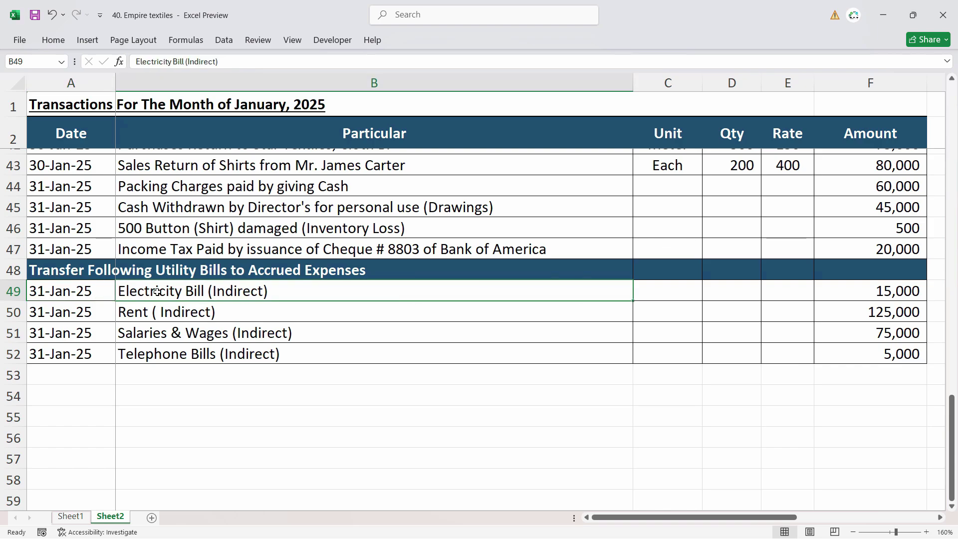
pyautogui.click(73, 295)
pyautogui.click(79, 312)
pyautogui.click(87, 292)
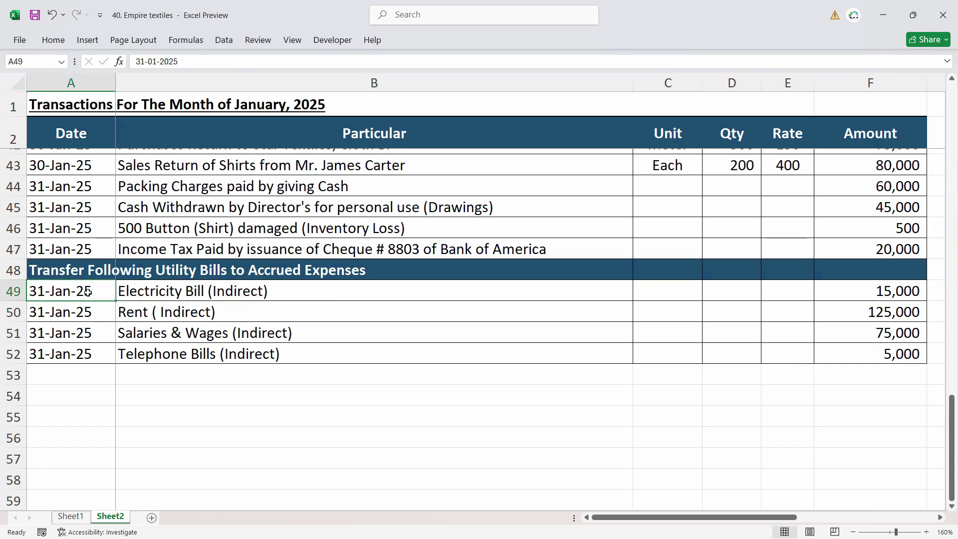
pyautogui.click(194, 272)
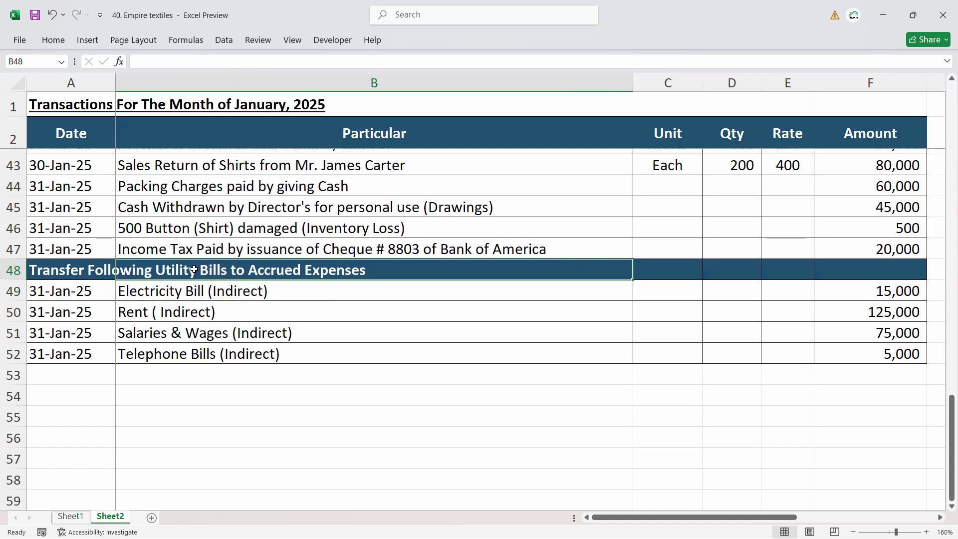